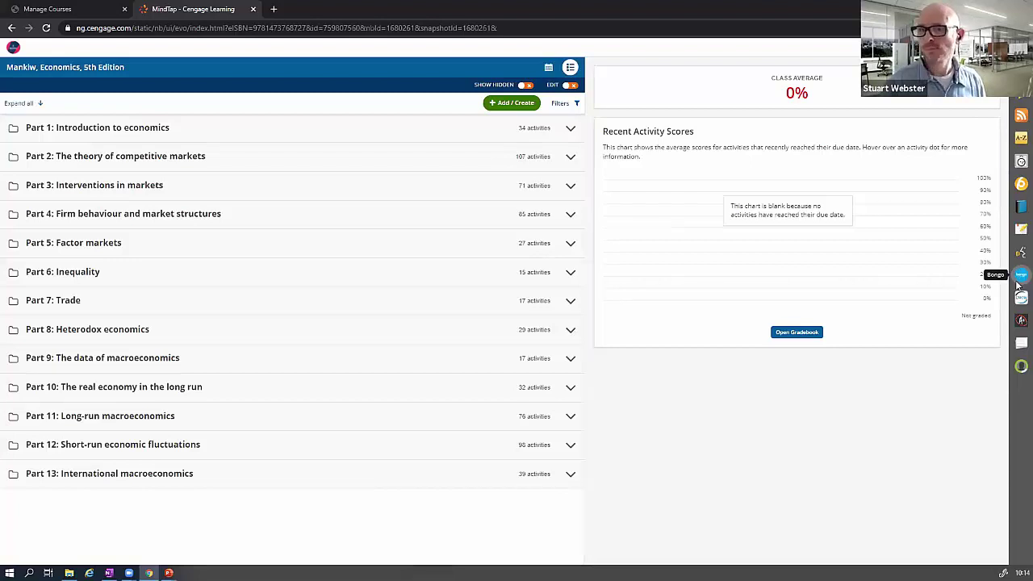
- Launch Bongo from the MindTap dock and go to its Meetings page listing Bongo Intro Meeting
{"action": "left_click", "coordinate": [1019, 278]}
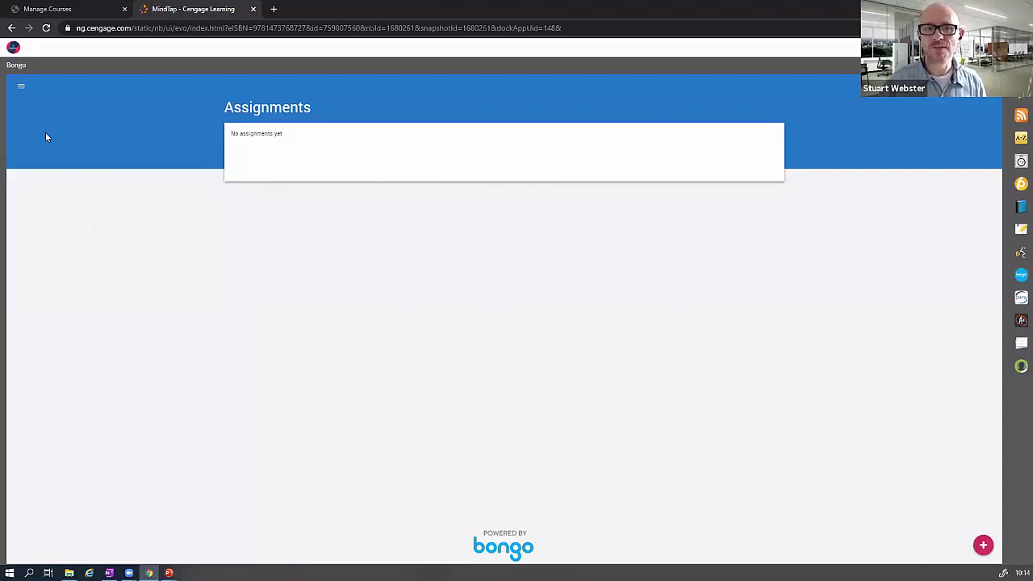
{"action": "left_click", "coordinate": [21, 90]}
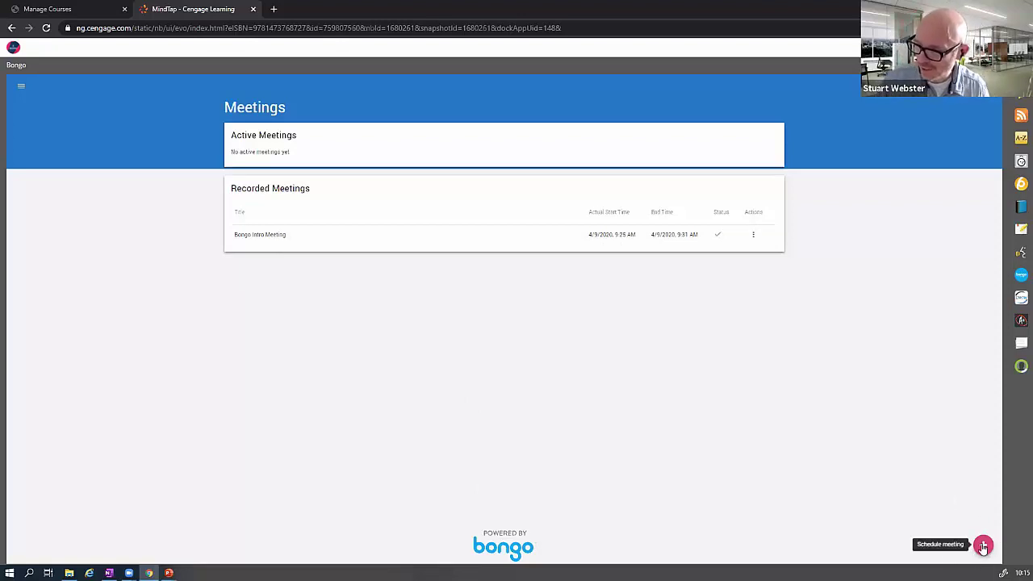
- Schedule and save a meeting titled 'Bongo Intro 2' set to start Now
{"action": "left_click", "coordinate": [983, 545]}
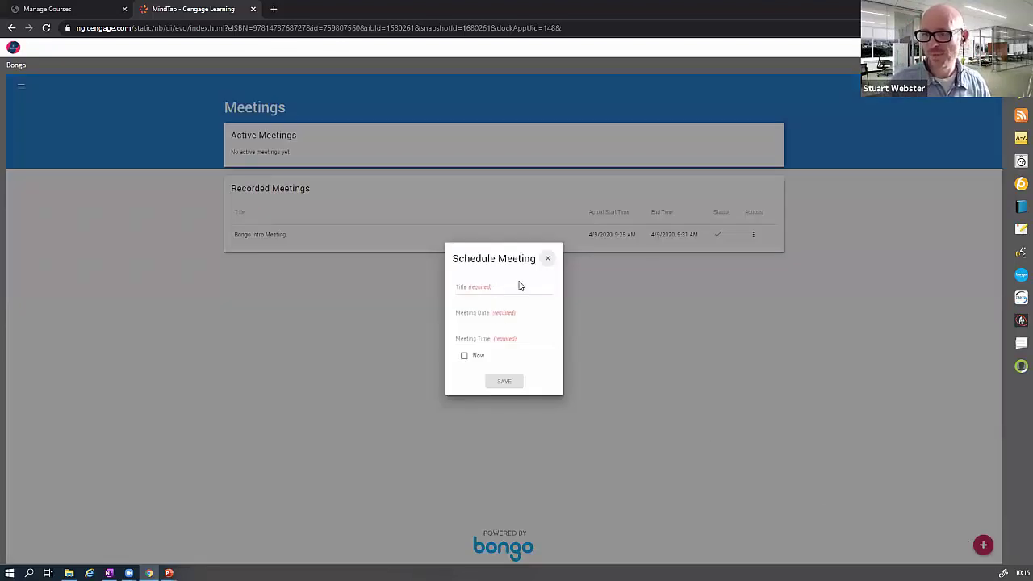
{"action": "left_click", "coordinate": [516, 289]}
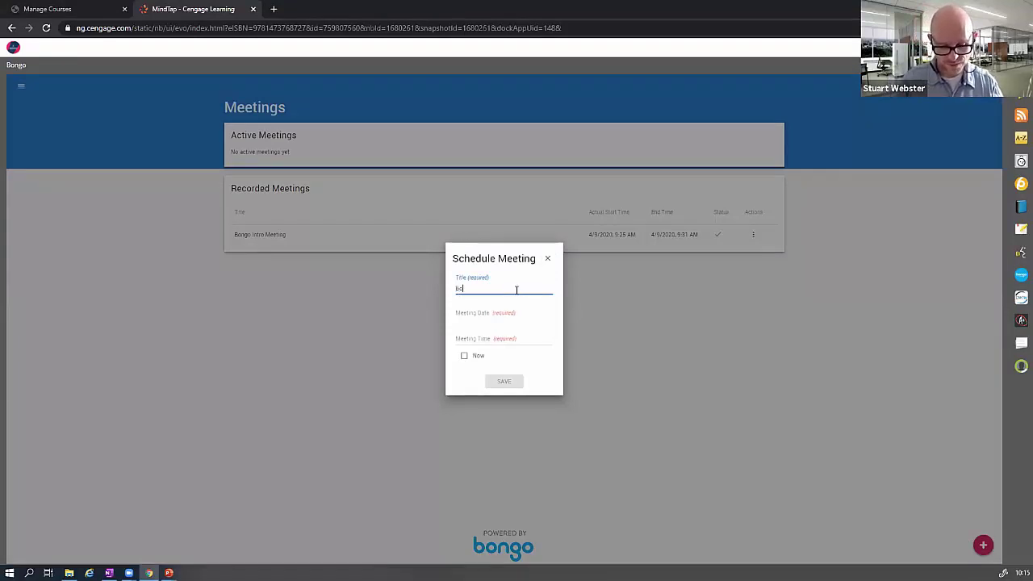
{"action": "type", "text": "go Intr"}
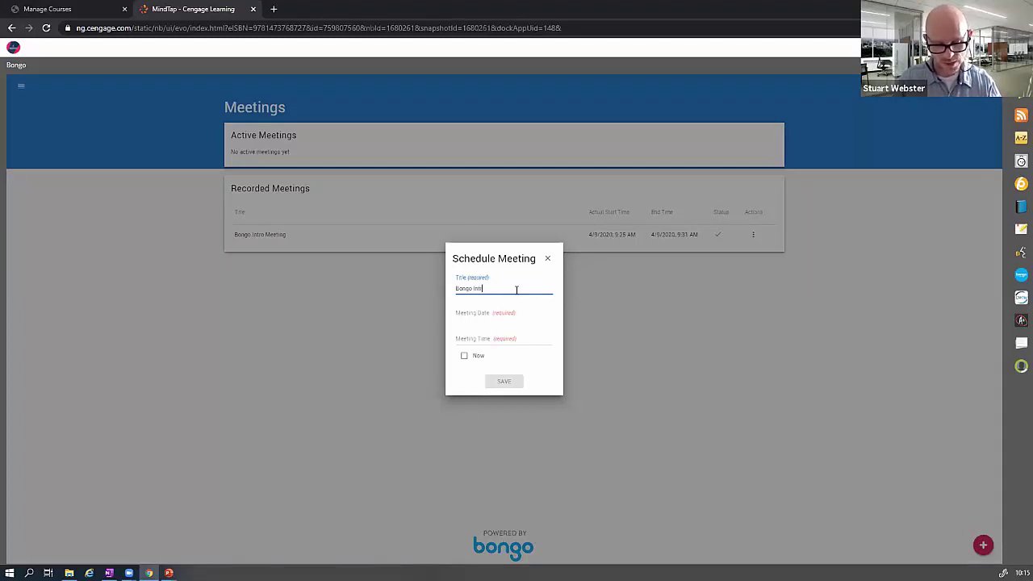
{"action": "type", "text": "o 2"}
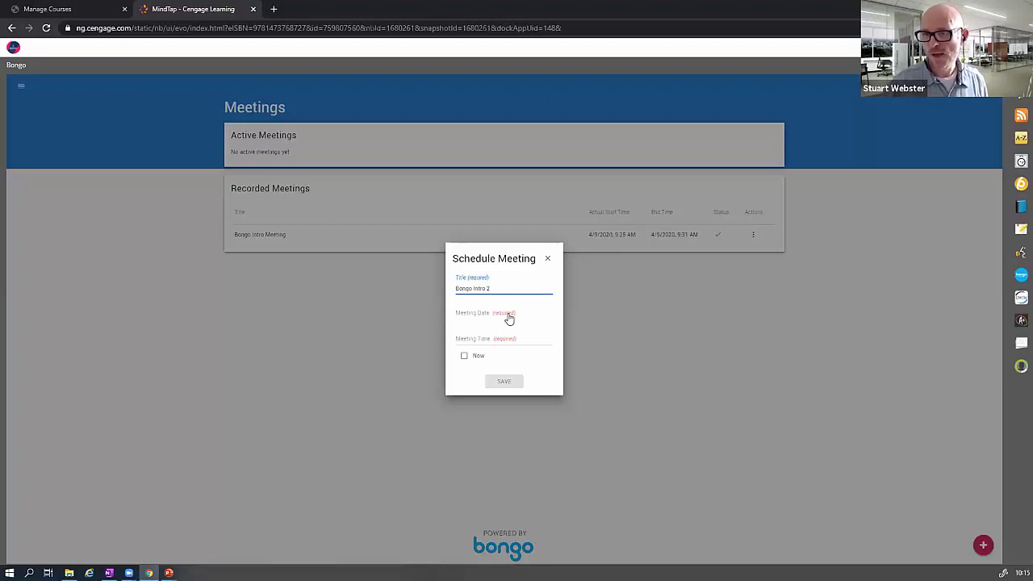
{"action": "left_click", "coordinate": [503, 316]}
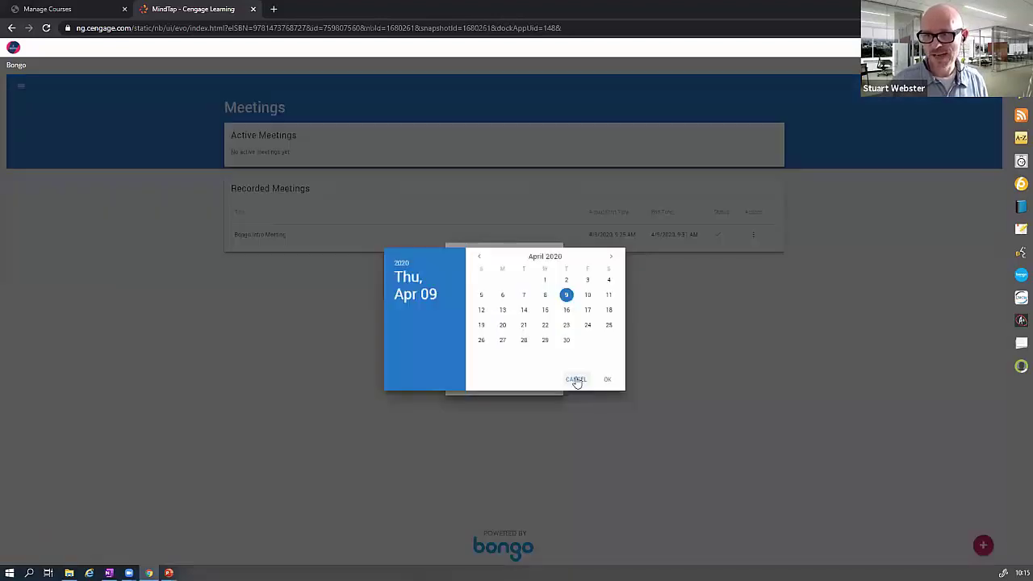
{"action": "left_click", "coordinate": [576, 380]}
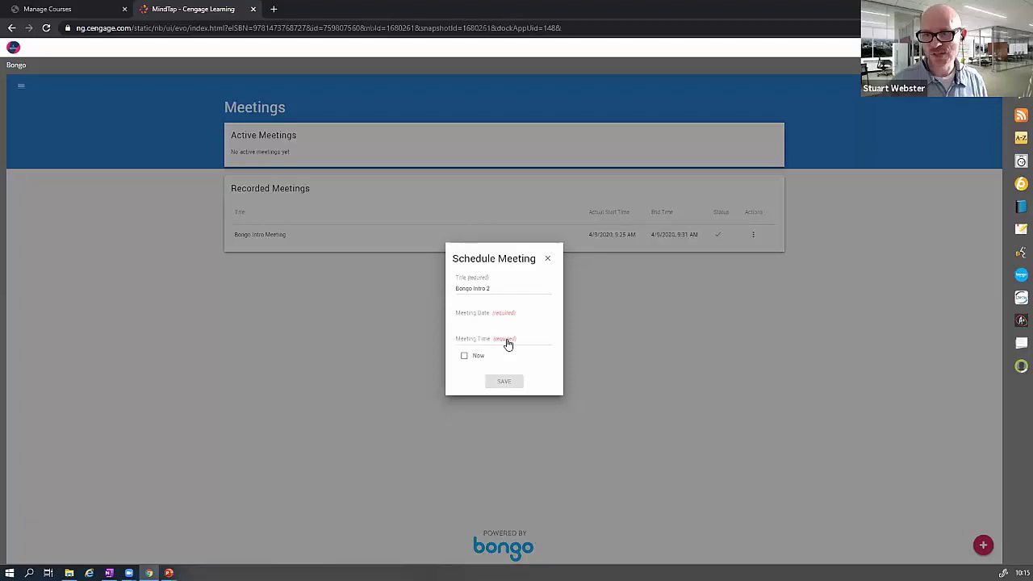
{"action": "left_click", "coordinate": [464, 356]}
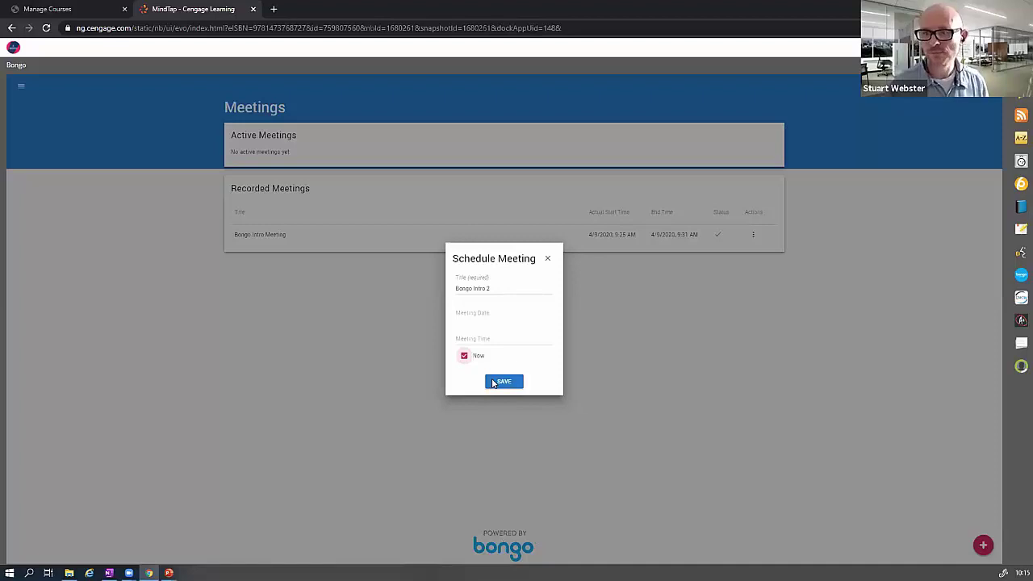
{"action": "left_click", "coordinate": [502, 382]}
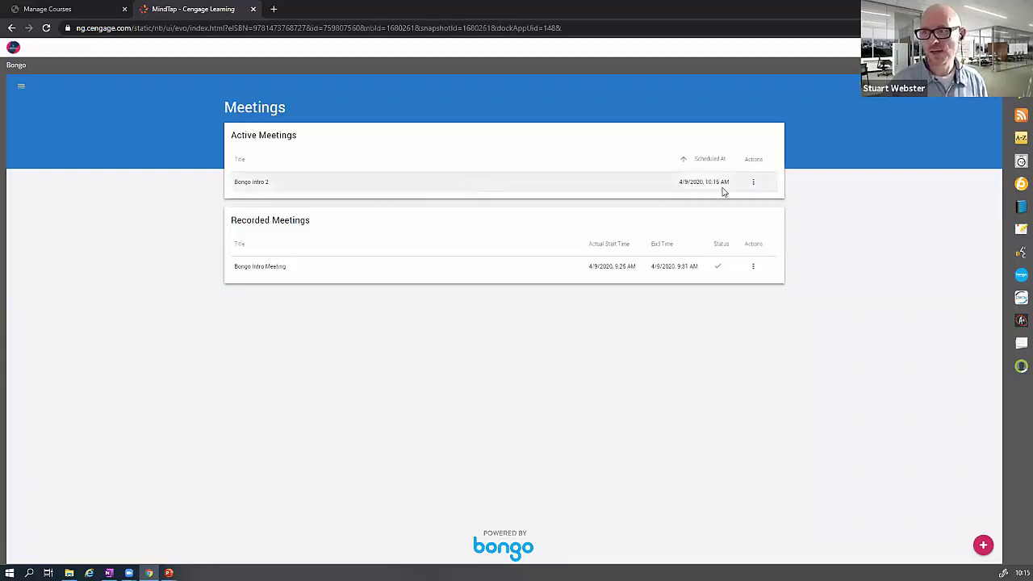
- Launch Bongo Intro 2 from its row's Actions menu to reach the meeting lobby
{"action": "left_click", "coordinate": [751, 188]}
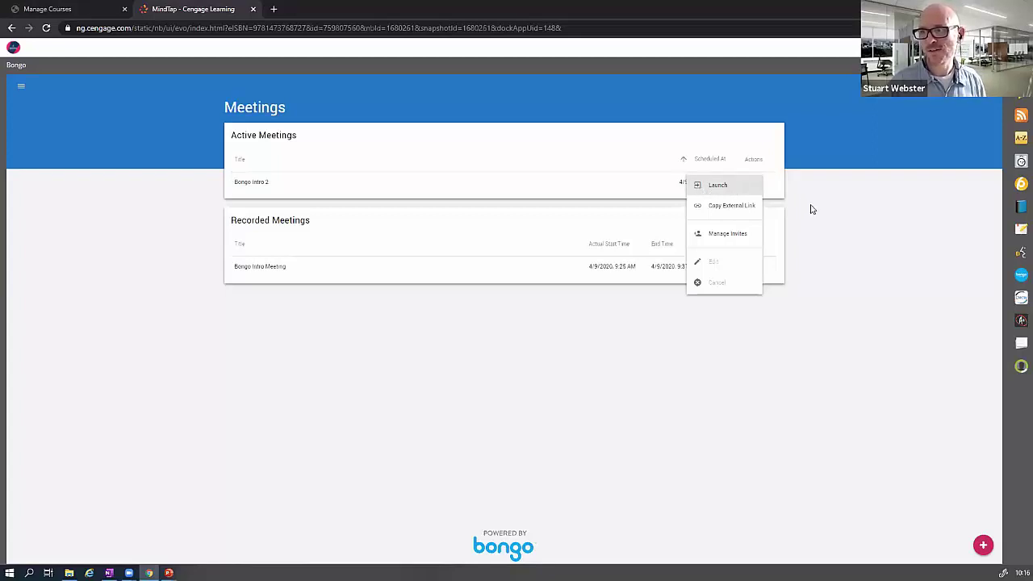
{"action": "left_click", "coordinate": [753, 183]}
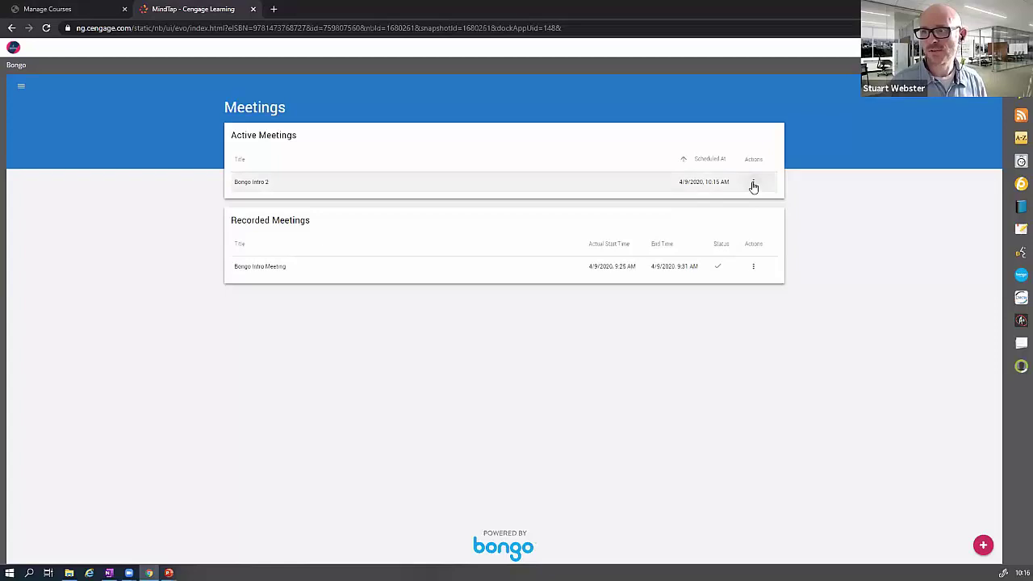
{"action": "left_click", "coordinate": [753, 182]}
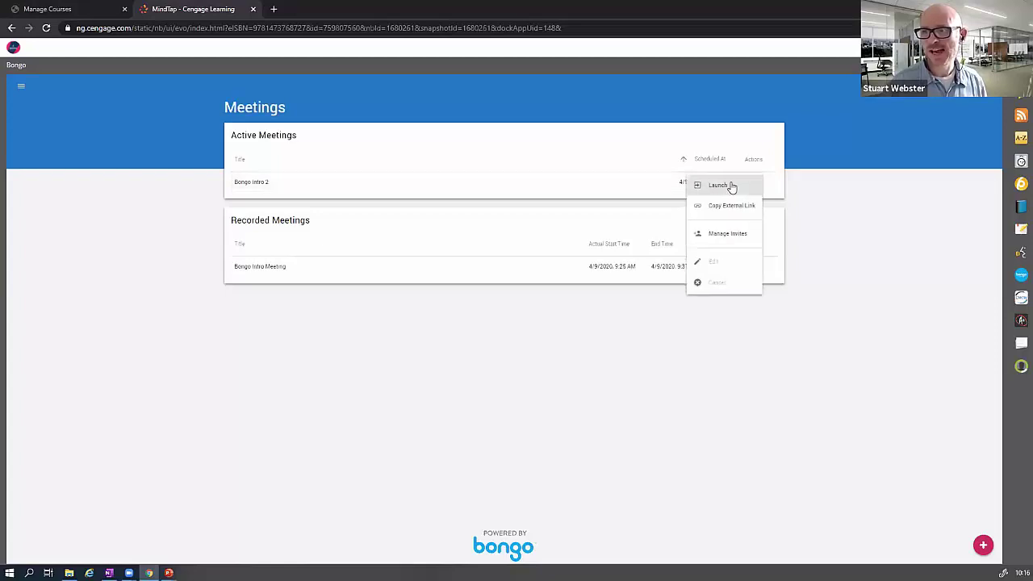
{"action": "left_click", "coordinate": [731, 186]}
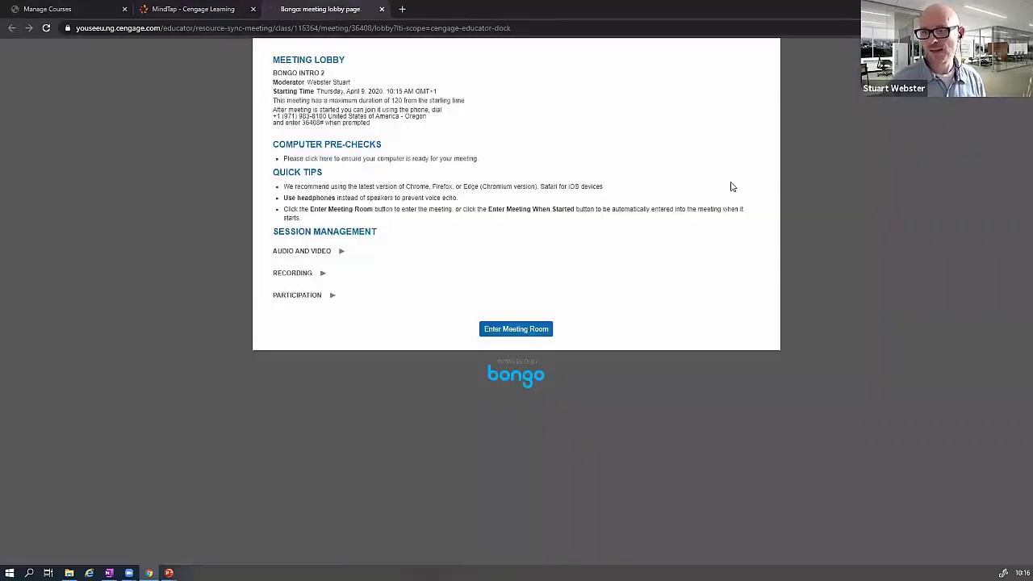
- Enter the Bongo Intro 2 meeting room and confirm the echo test audio was heard
{"action": "left_click", "coordinate": [512, 333]}
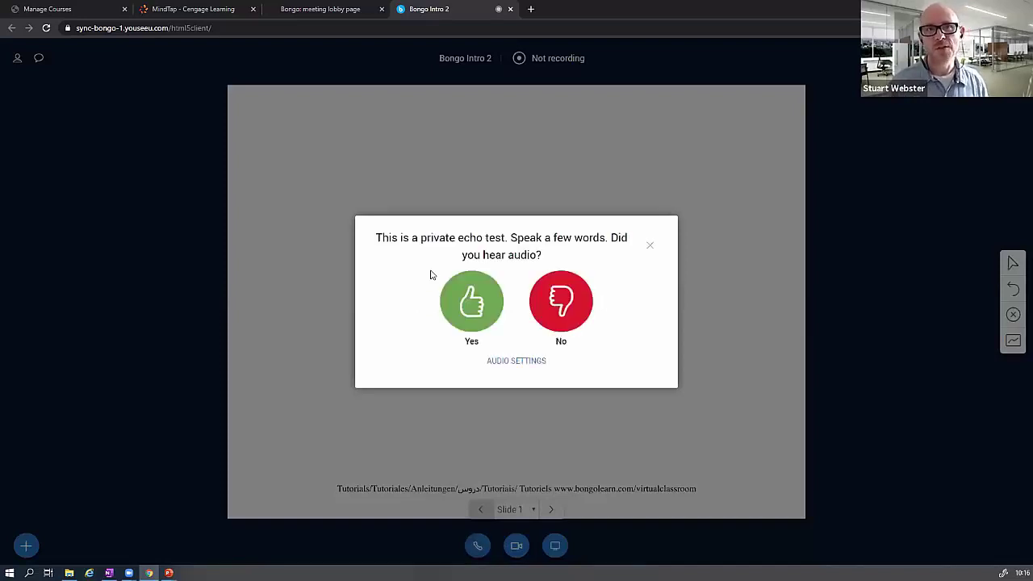
{"action": "left_click", "coordinate": [467, 297]}
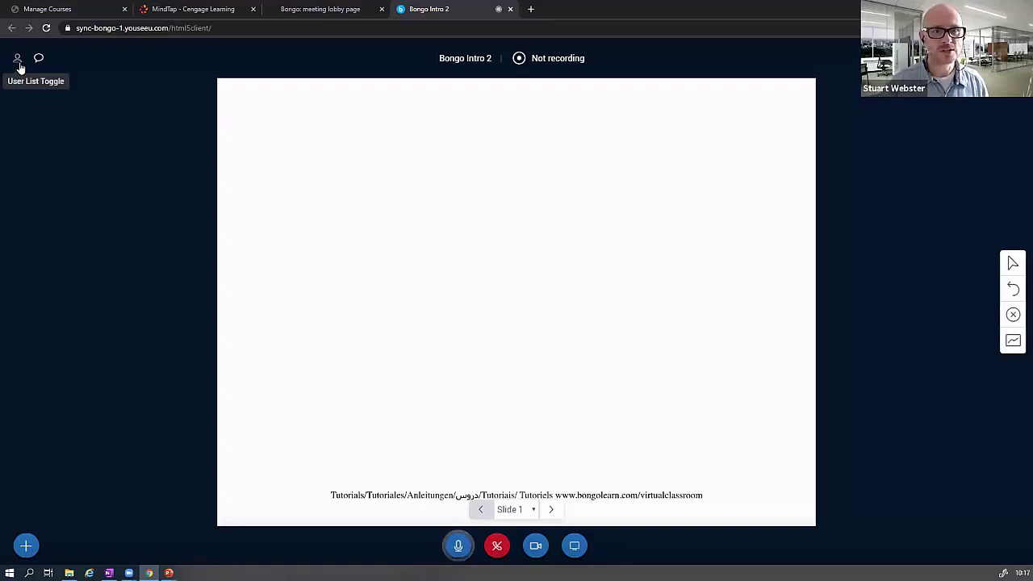
- Briefly show and hide the participant list, then open Public Chat with the dial-in details
{"action": "left_click", "coordinate": [20, 64]}
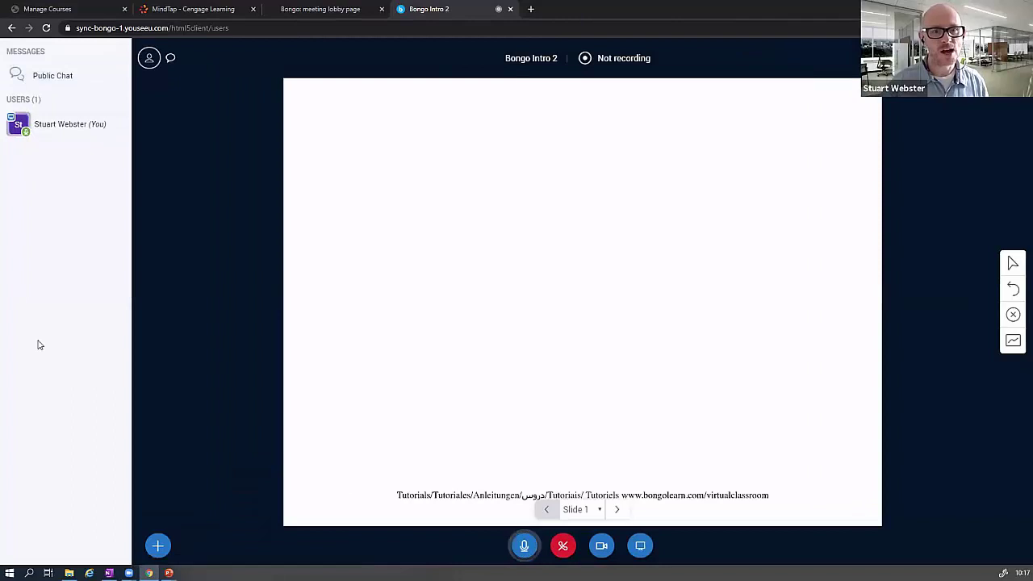
{"action": "left_click", "coordinate": [149, 58]}
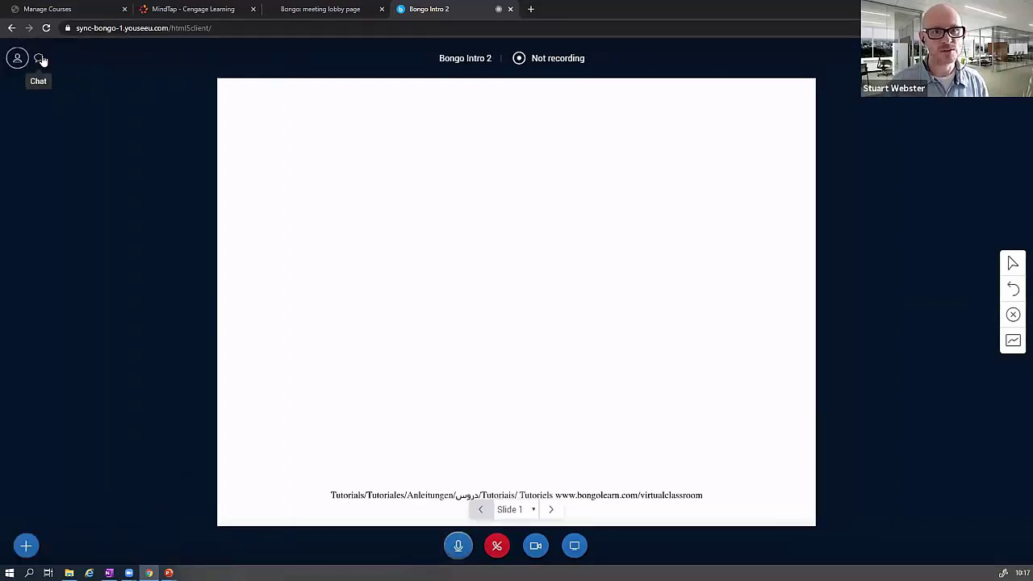
{"action": "left_click", "coordinate": [40, 60]}
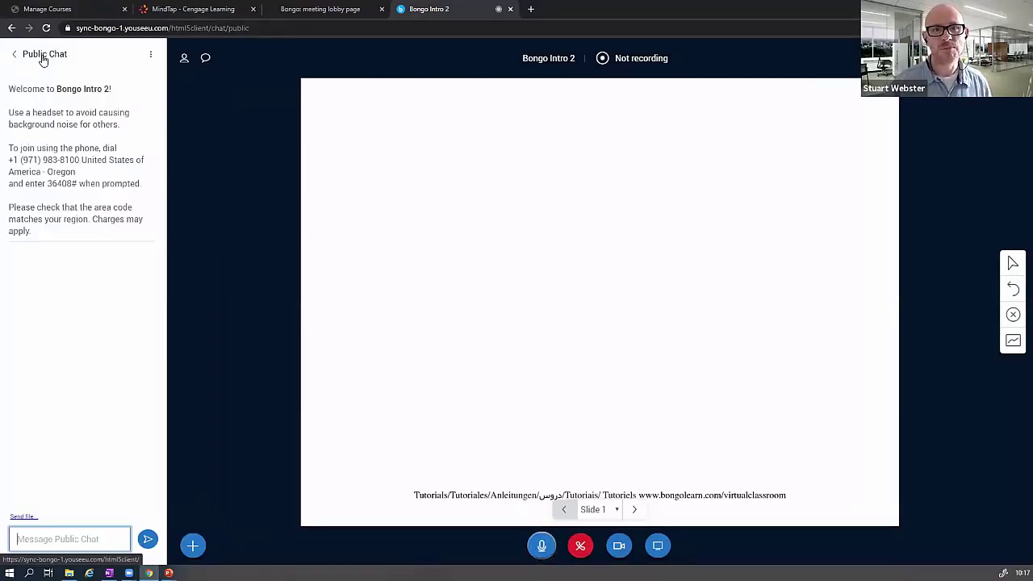
- Collapse the Public Chat panel so Slide 1 fills the meeting view
{"action": "left_click", "coordinate": [205, 71]}
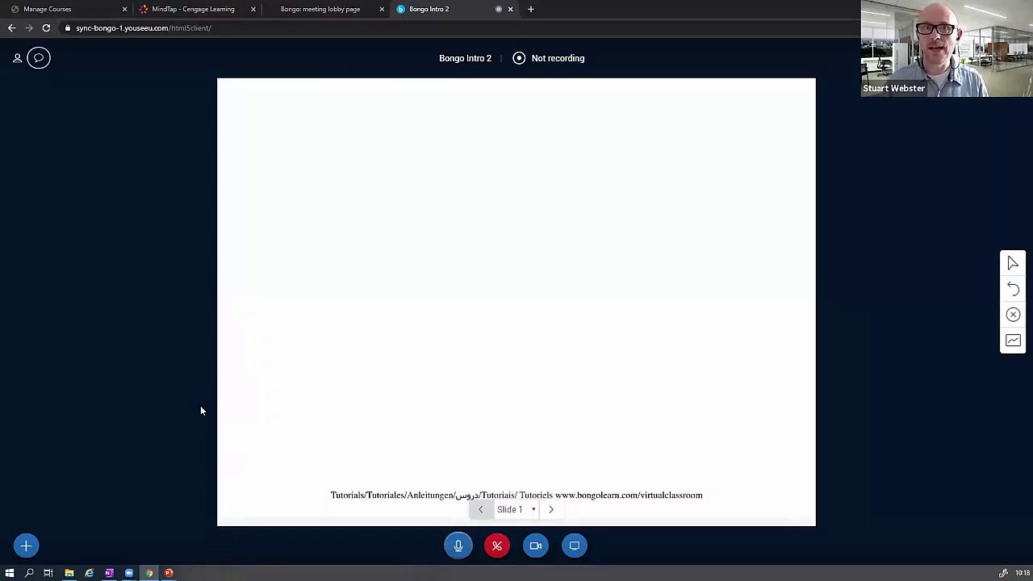
- Record a short portion of the meeting, then stop it with the STOP RECORDING confirmation
{"action": "left_click", "coordinate": [552, 60]}
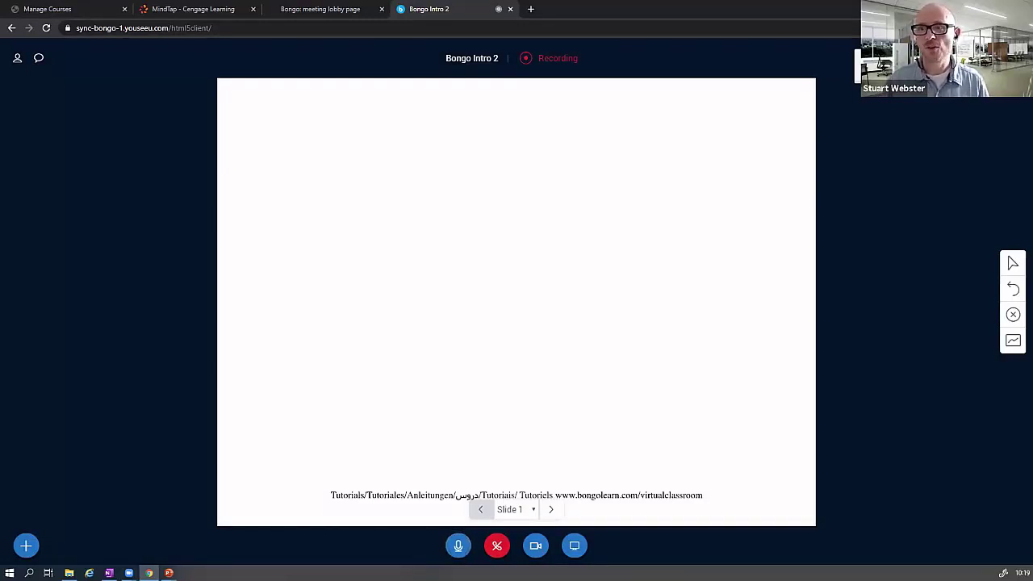
{"action": "left_click", "coordinate": [554, 60]}
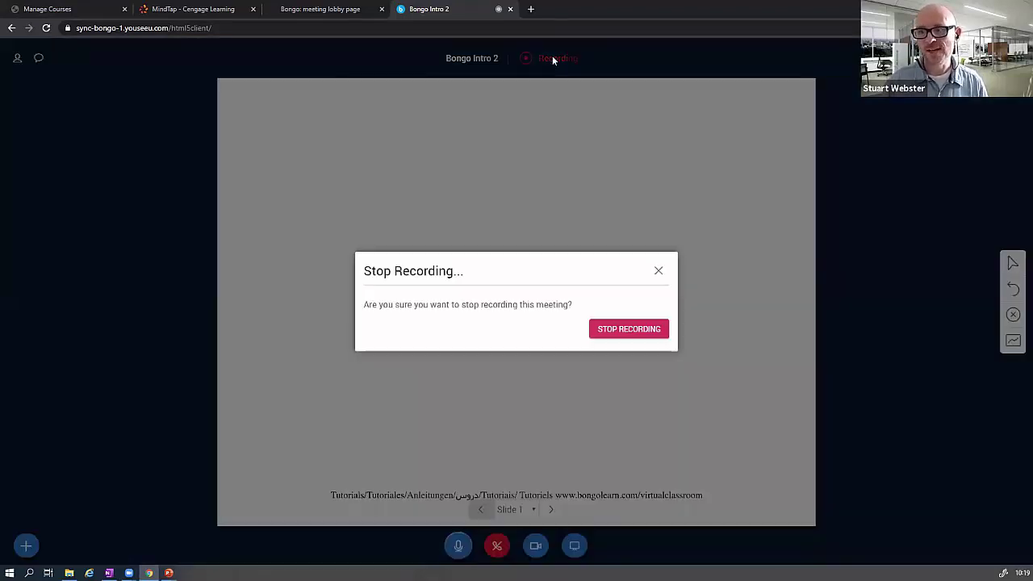
{"action": "left_click", "coordinate": [599, 331]}
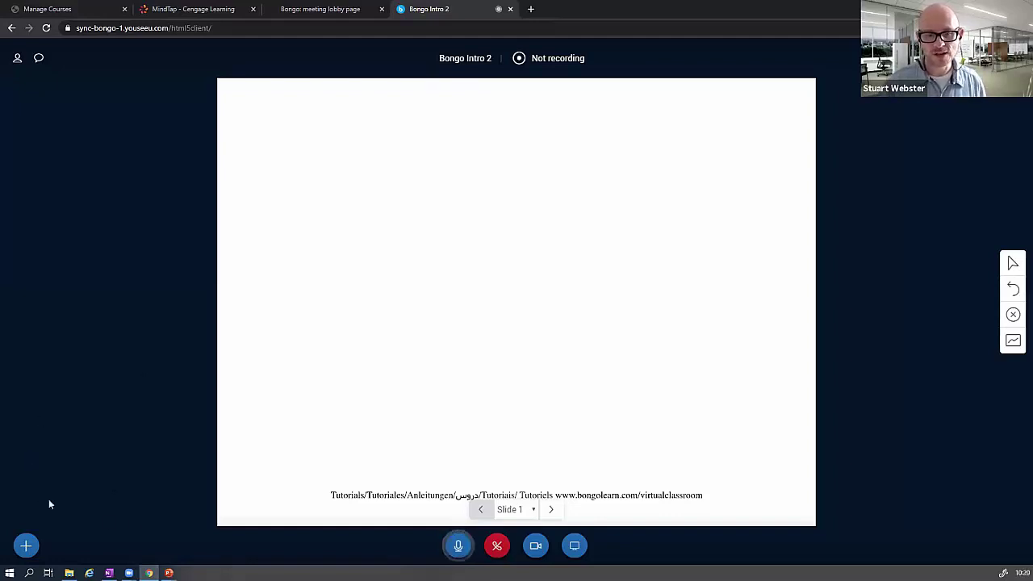
- Upload 'Bongo - Cengage Webinar.pptx' as the current meeting presentation and return to the meeting
{"action": "left_click", "coordinate": [22, 551]}
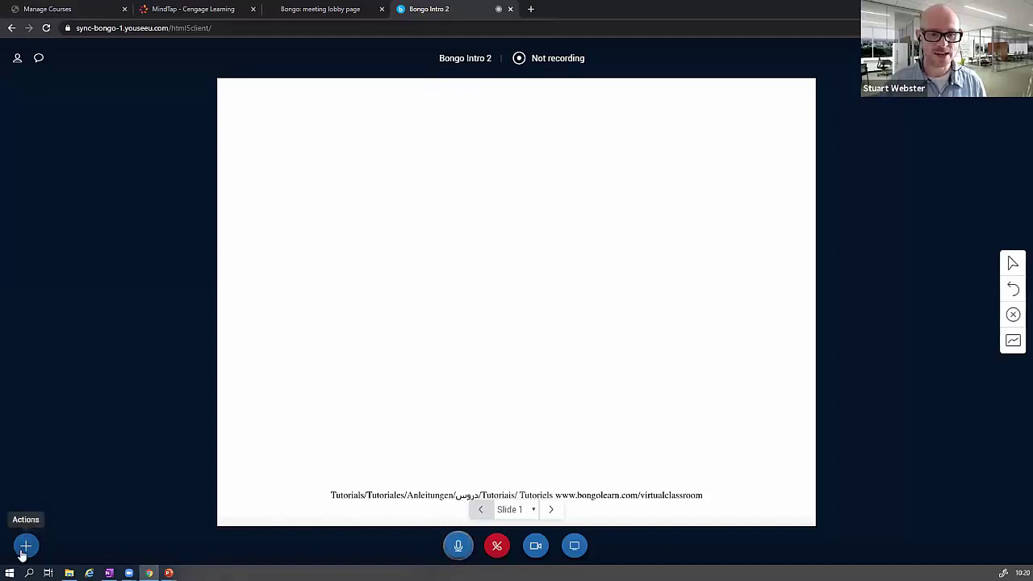
{"action": "left_click", "coordinate": [23, 549]}
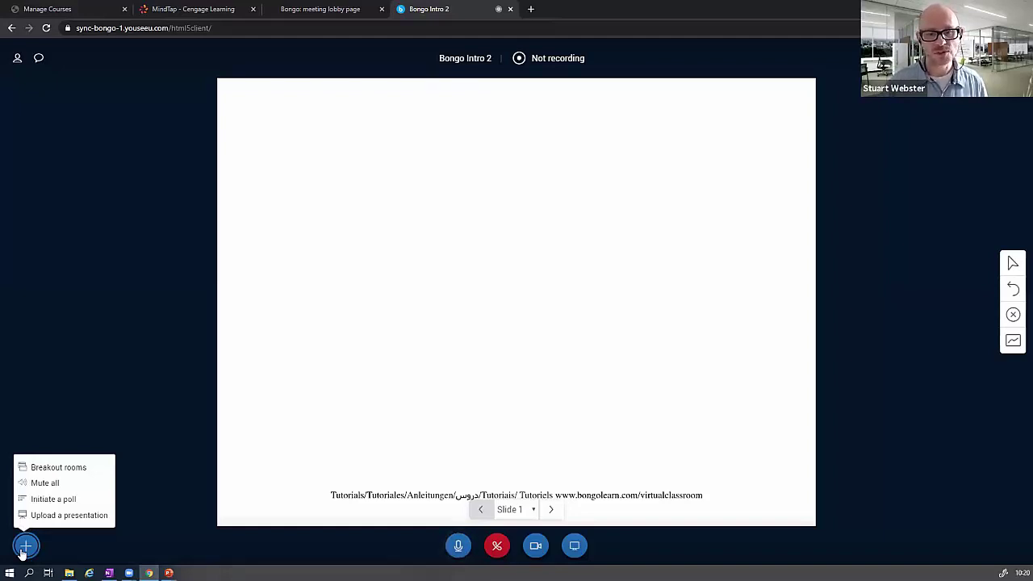
{"action": "left_click", "coordinate": [56, 515]}
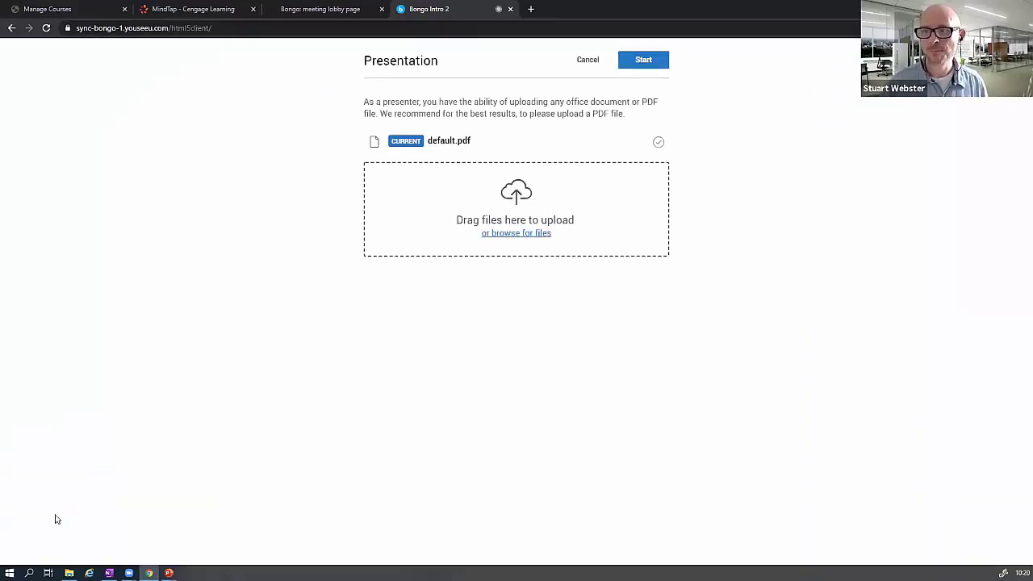
{"action": "left_click", "coordinate": [506, 235]}
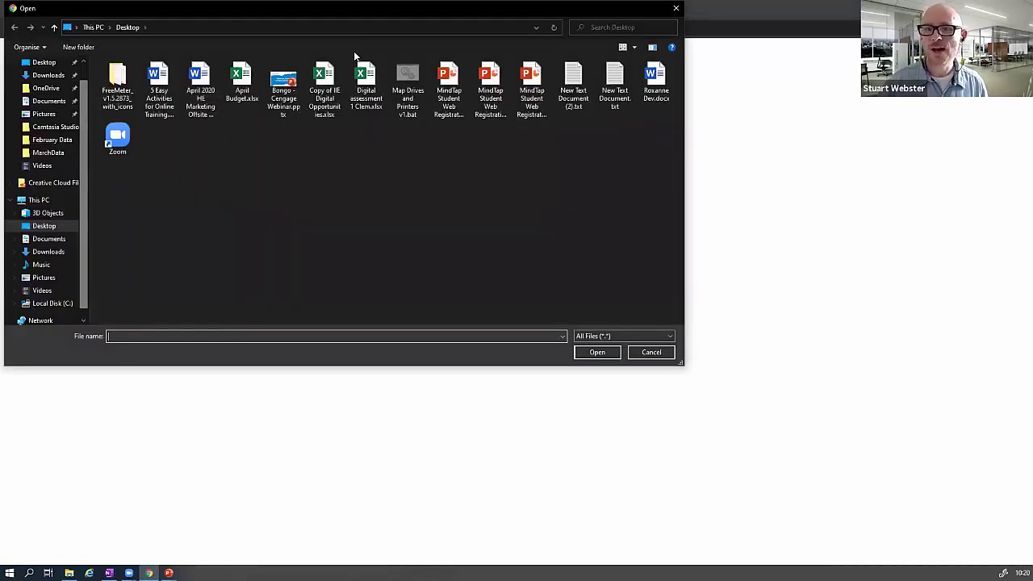
{"action": "left_click", "coordinate": [284, 93]}
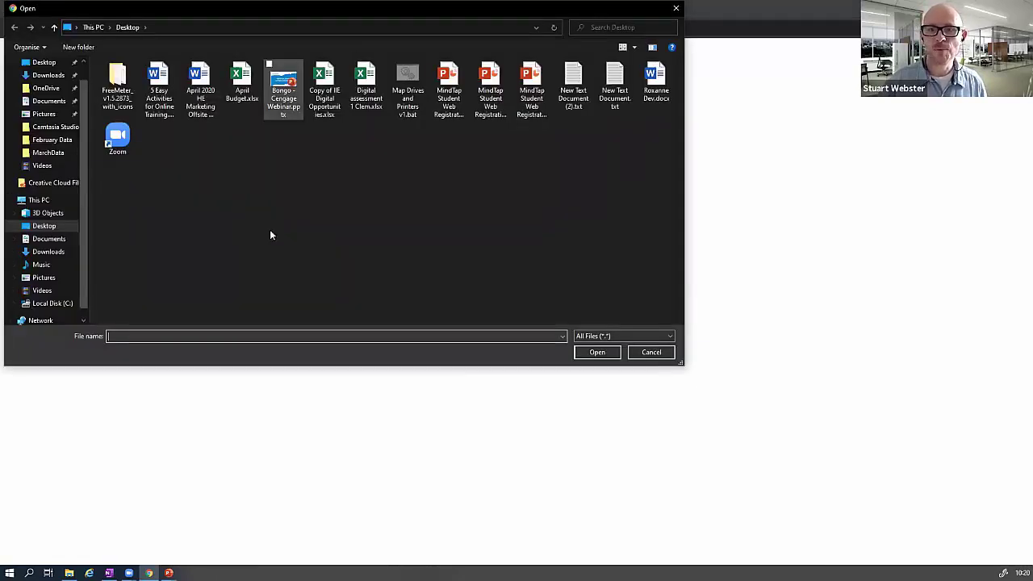
{"action": "left_click", "coordinate": [593, 353]}
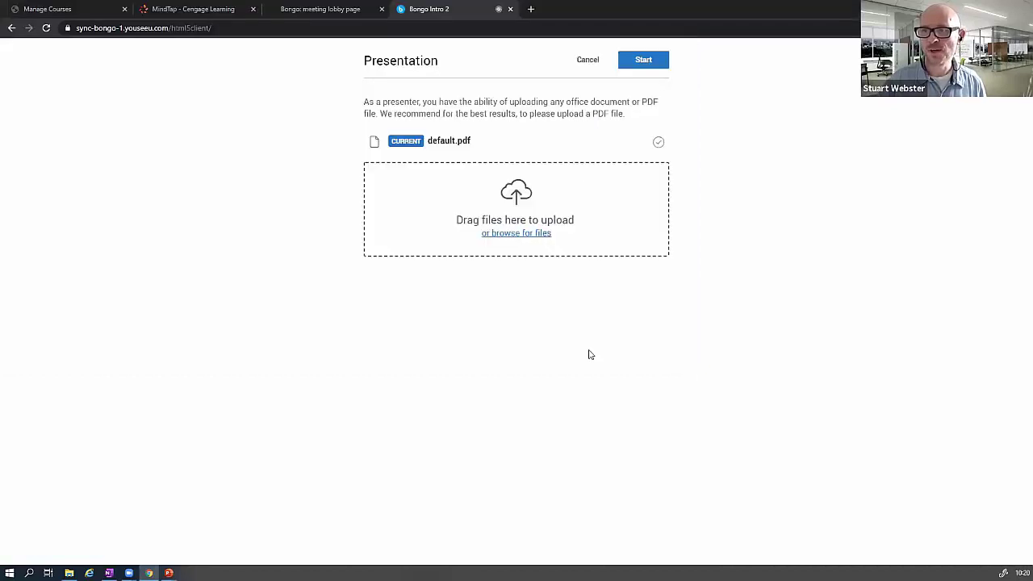
{"action": "left_click", "coordinate": [644, 60]}
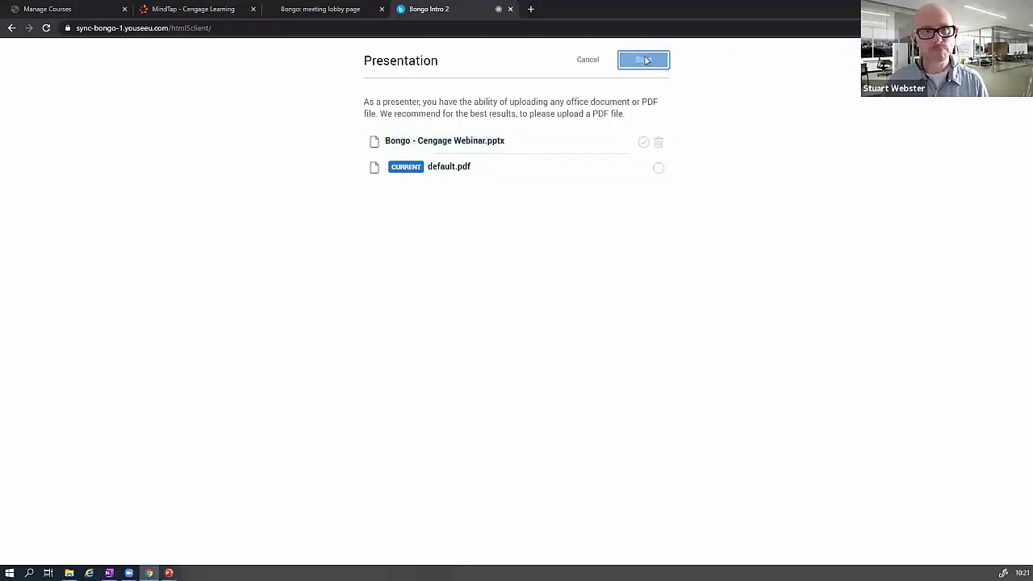
{"action": "left_click", "coordinate": [644, 60]}
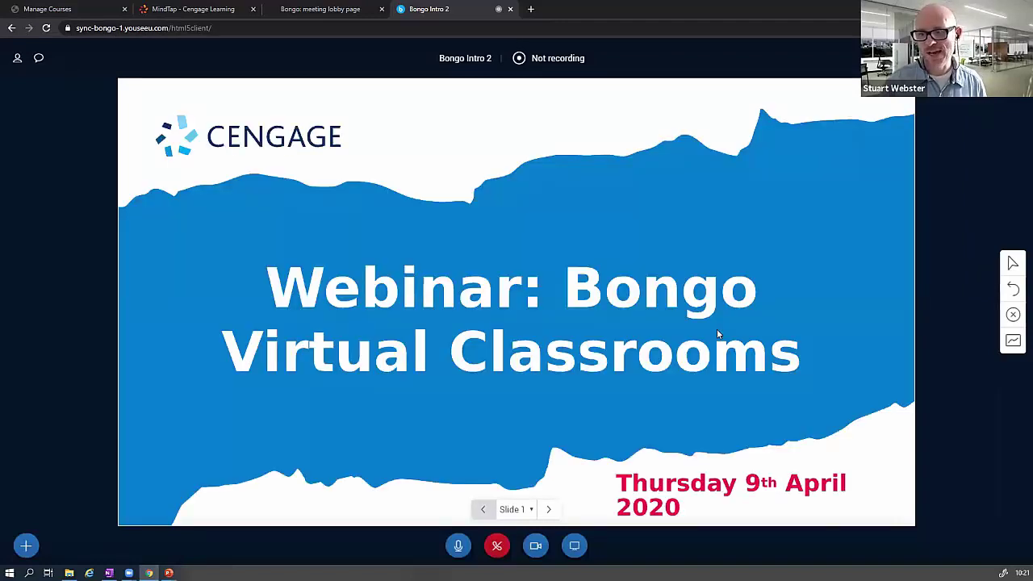
- On Slide 2 'Welcome!', draw a rectangle around the support-page text and set annotation colour to Magenta
{"action": "left_click", "coordinate": [548, 510]}
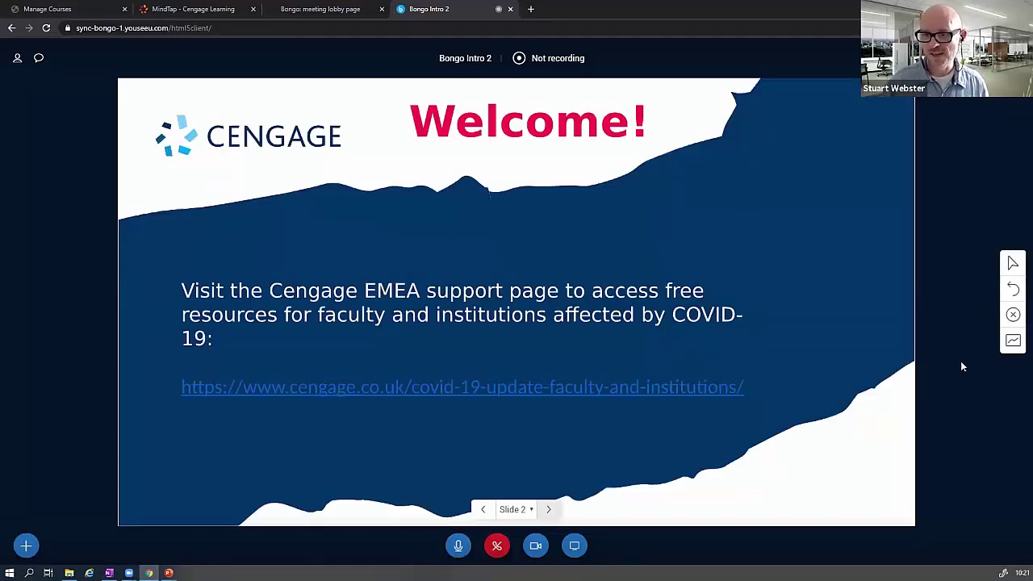
{"action": "left_click", "coordinate": [1013, 263]}
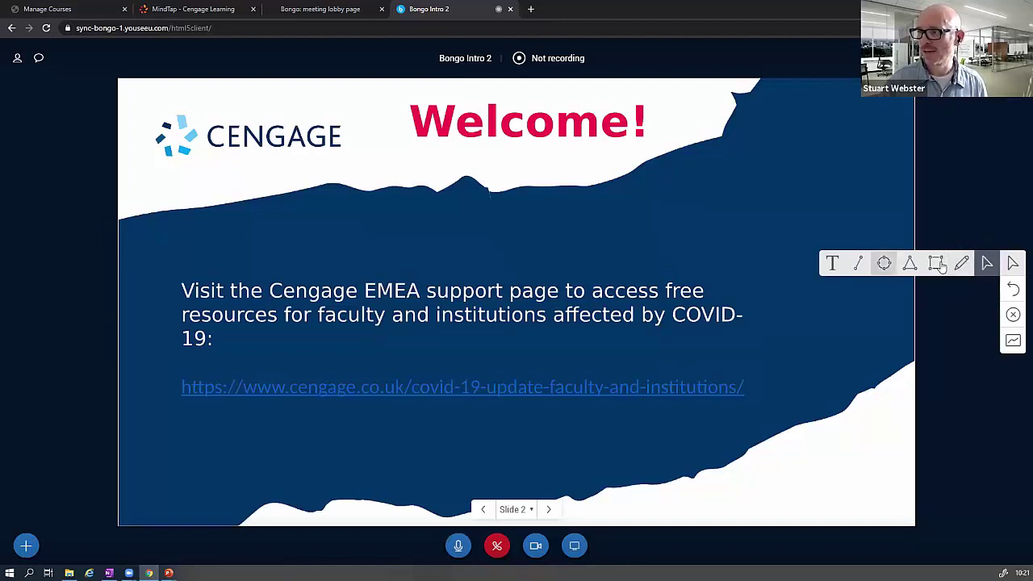
{"action": "left_click", "coordinate": [936, 264]}
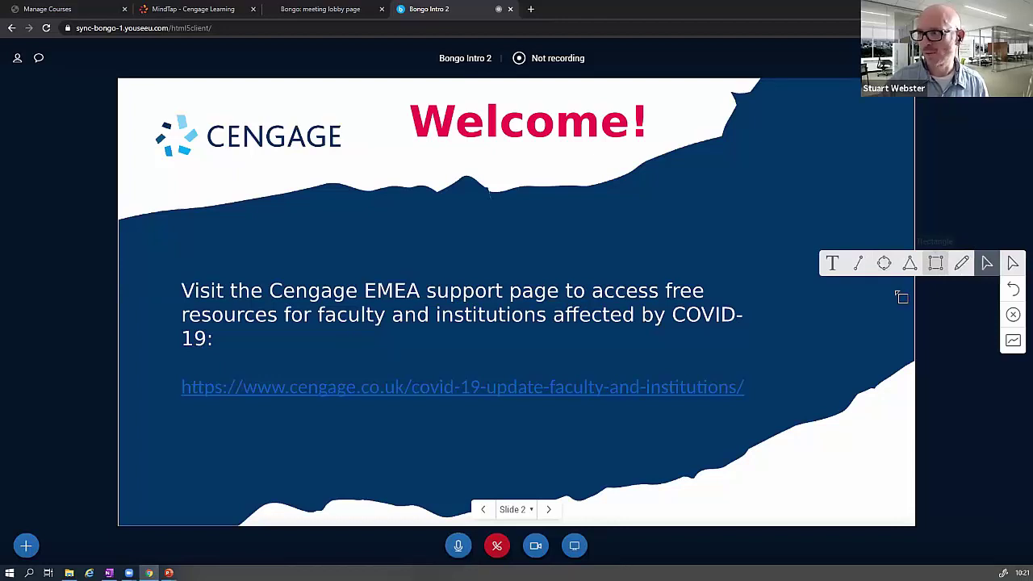
{"action": "left_click", "coordinate": [1013, 291]}
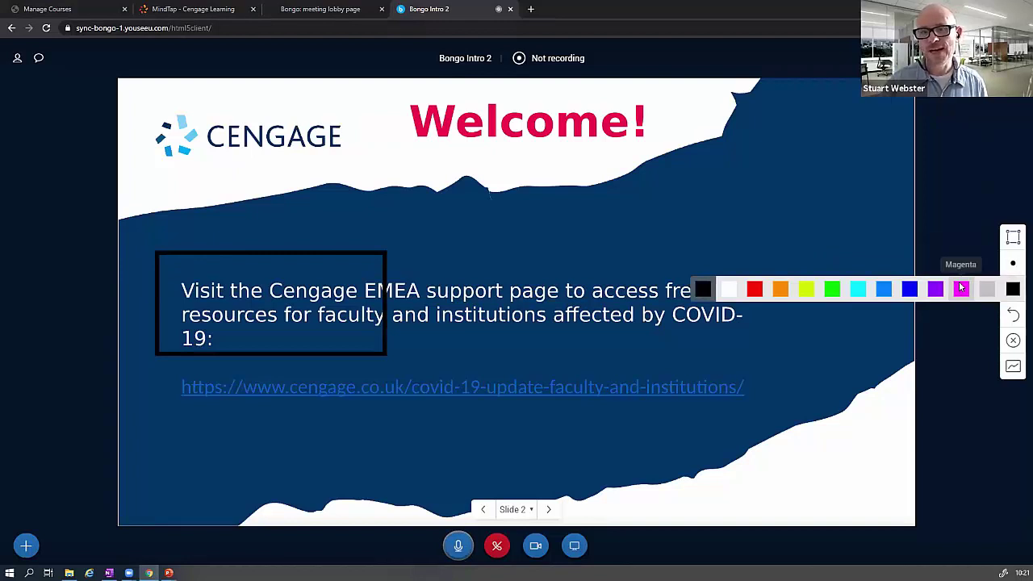
{"action": "left_click", "coordinate": [961, 288]}
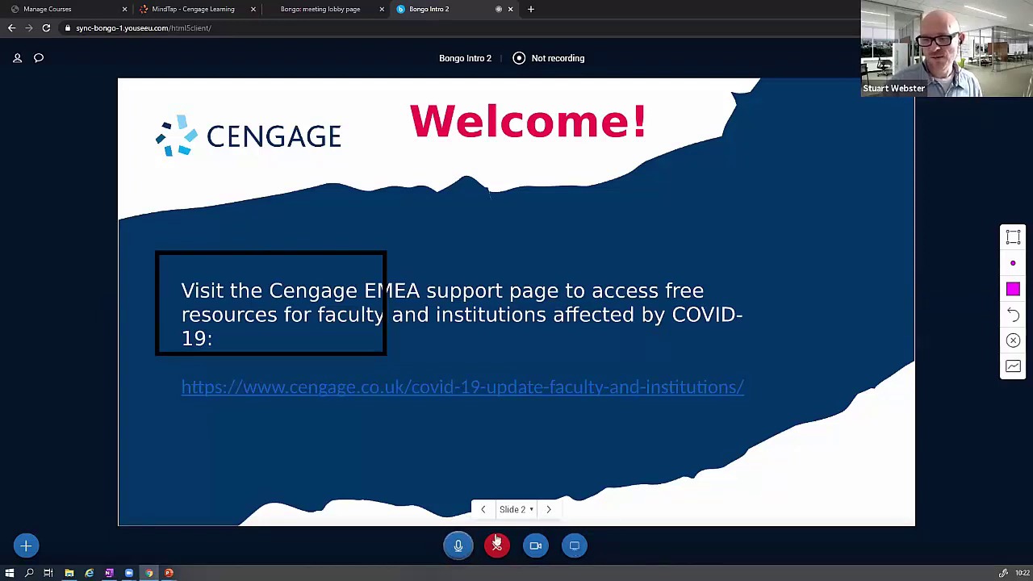
- Share Screen 2 from the Your Entire Screen options with the meeting
{"action": "left_click", "coordinate": [576, 546]}
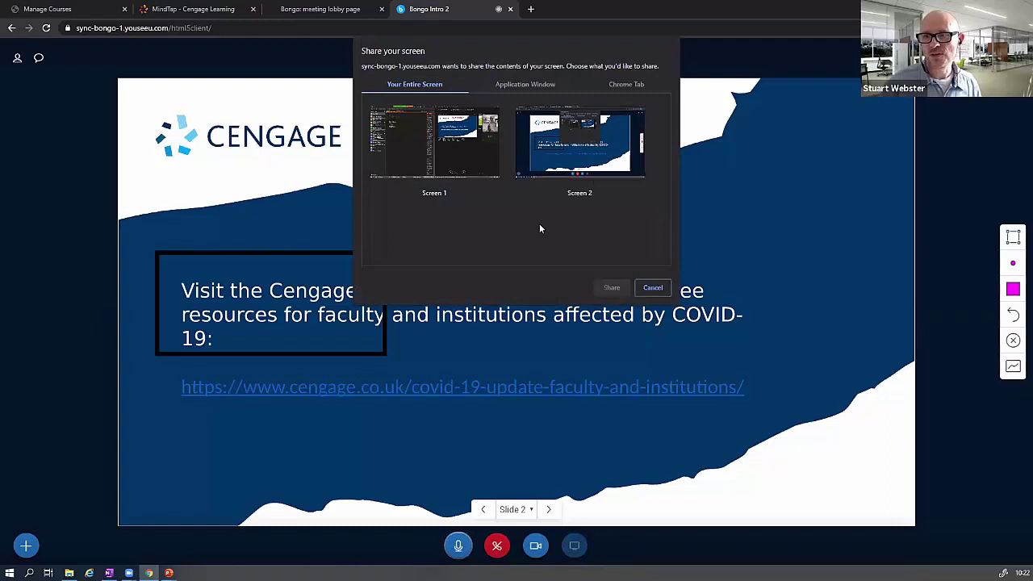
{"action": "left_click", "coordinate": [593, 157]}
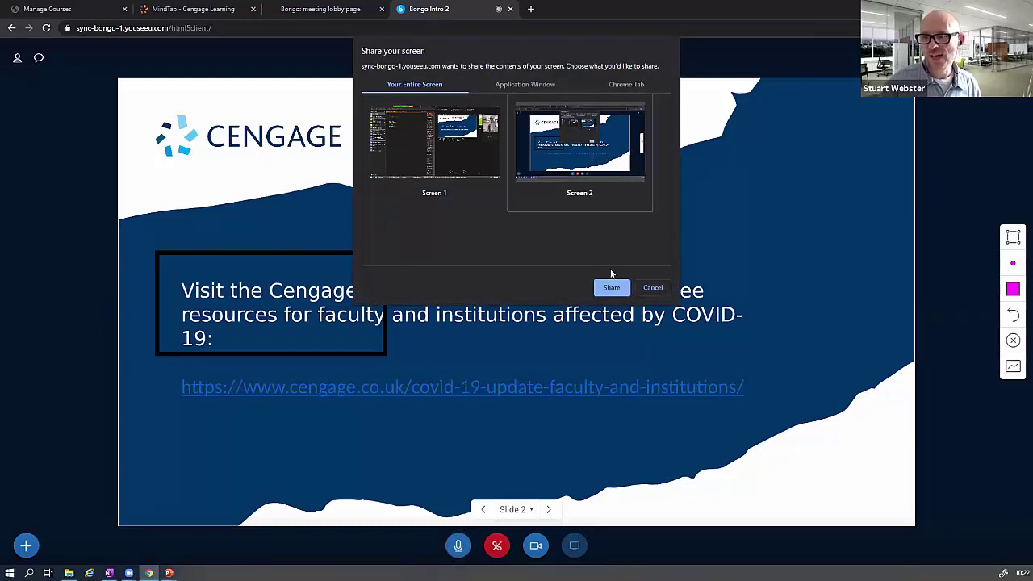
{"action": "left_click", "coordinate": [610, 289]}
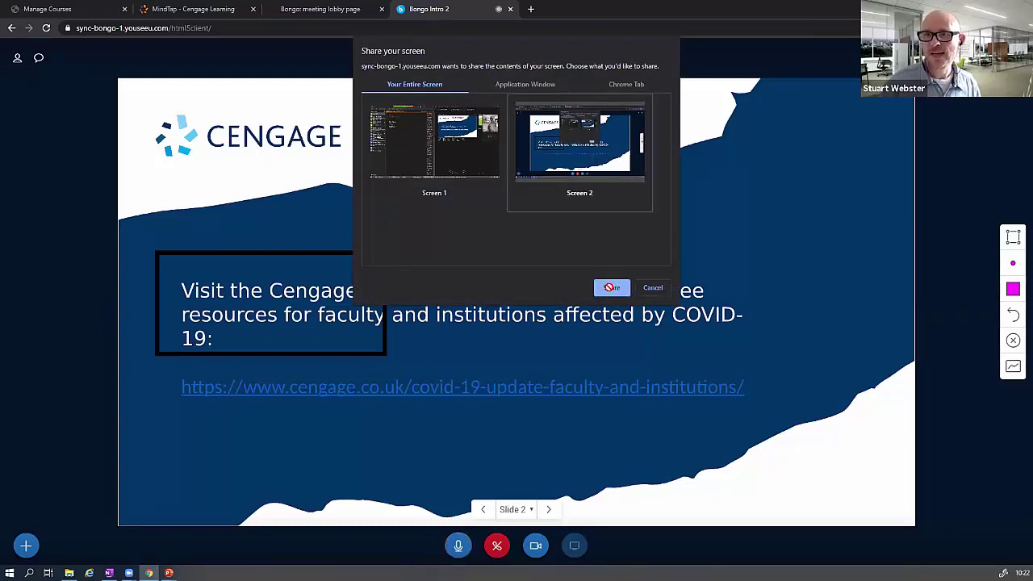
- Return to the MindTap course outline, expand Part 6: Inequality, and open a blank tab
{"action": "left_click", "coordinate": [218, 11]}
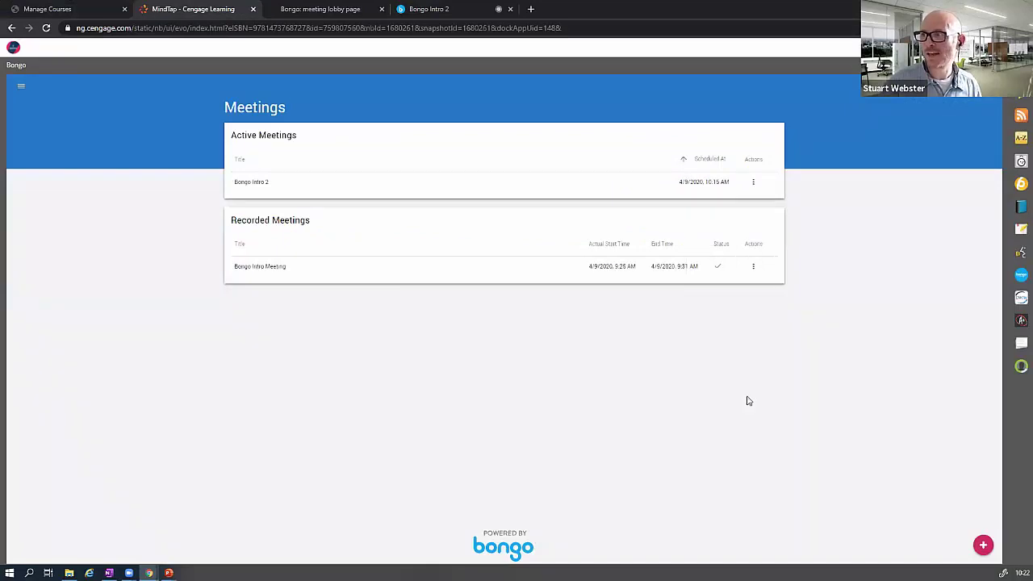
{"action": "left_click", "coordinate": [1021, 275]}
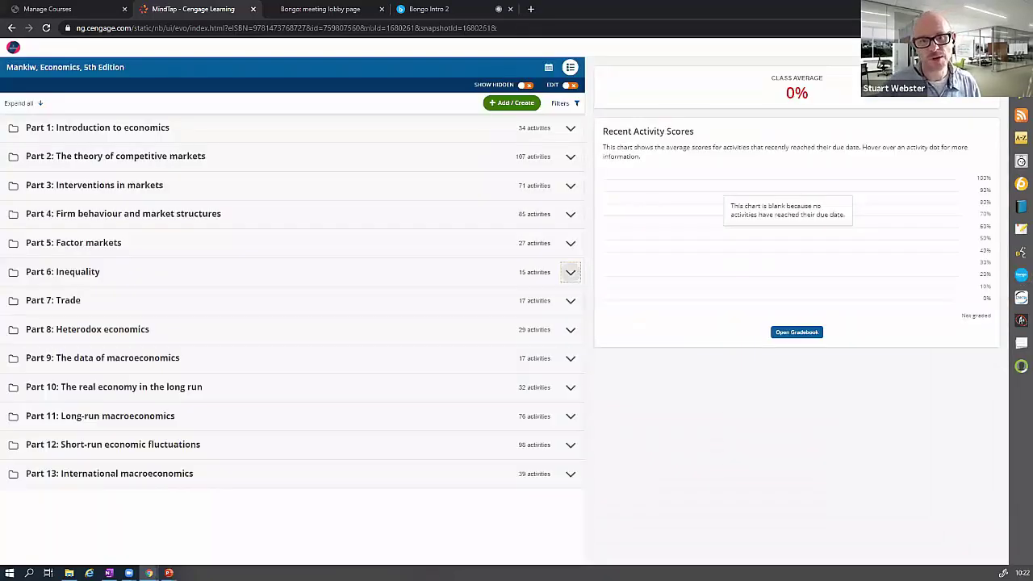
{"action": "left_click", "coordinate": [570, 272]}
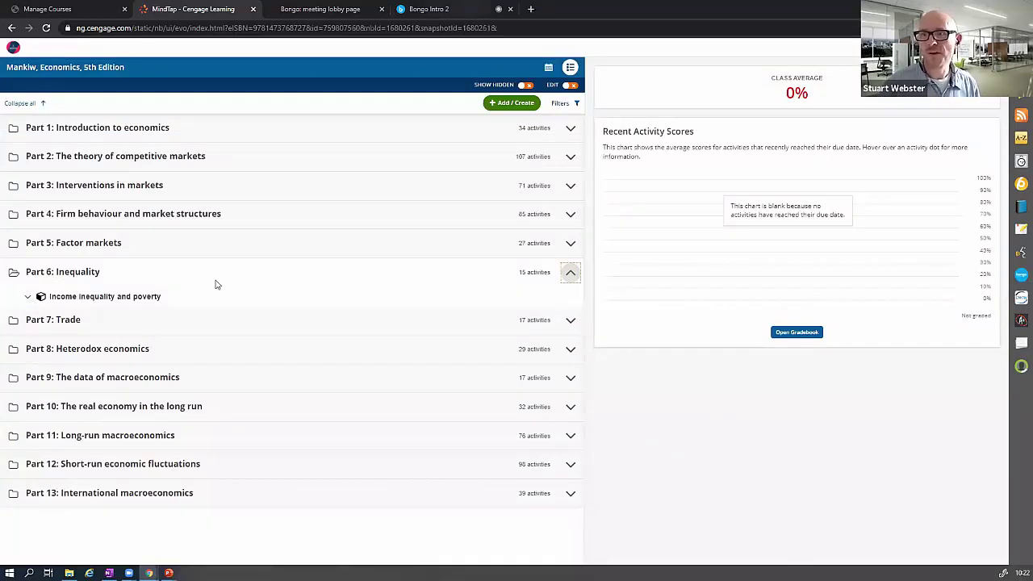
{"action": "key", "text": "ctrl+t"}
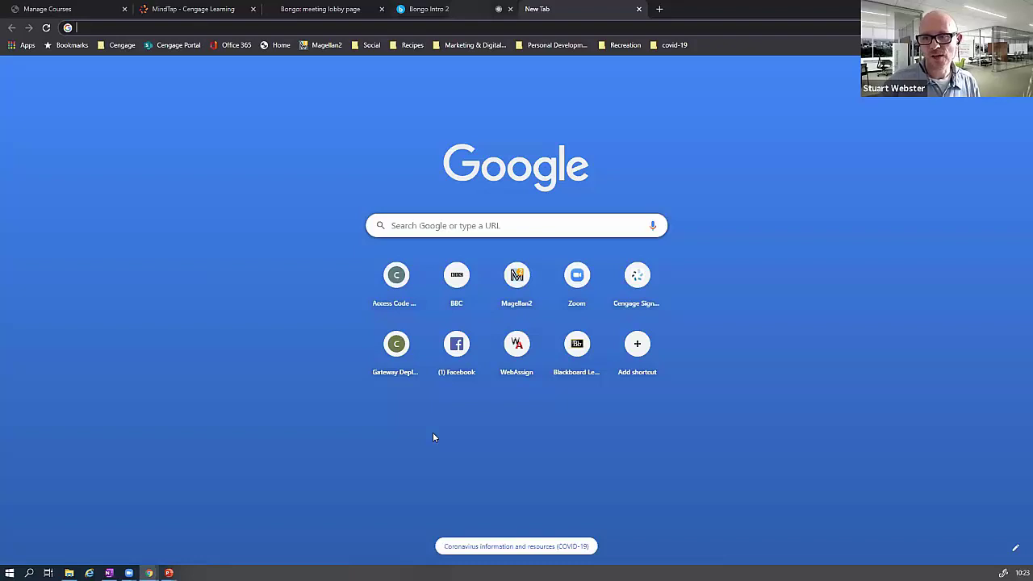
- Back in Bongo Intro 2, pause the screen share and dismiss the presentation upload panel
{"action": "key", "text": "ctrl+shift+Tab"}
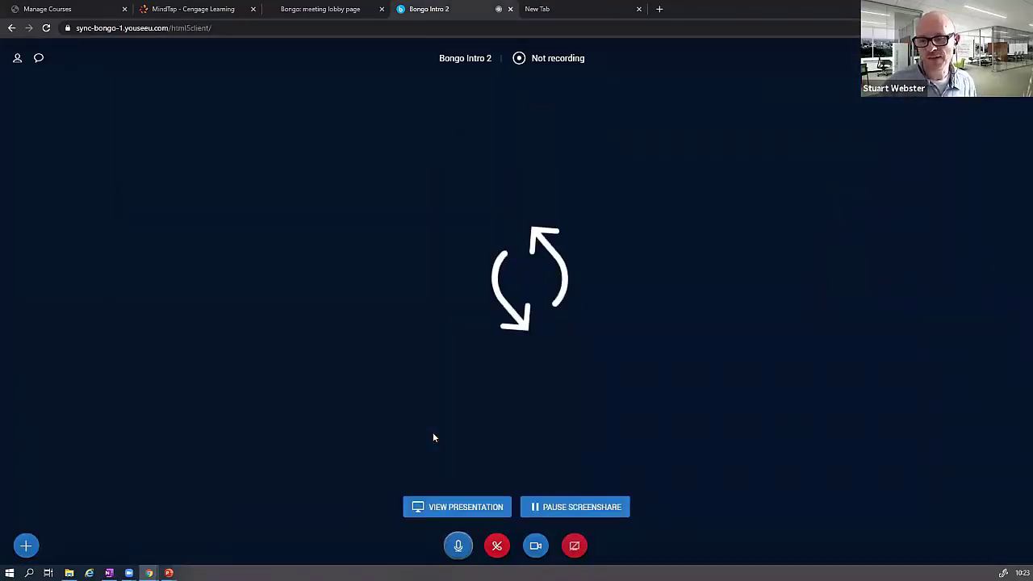
{"action": "left_click", "coordinate": [578, 507]}
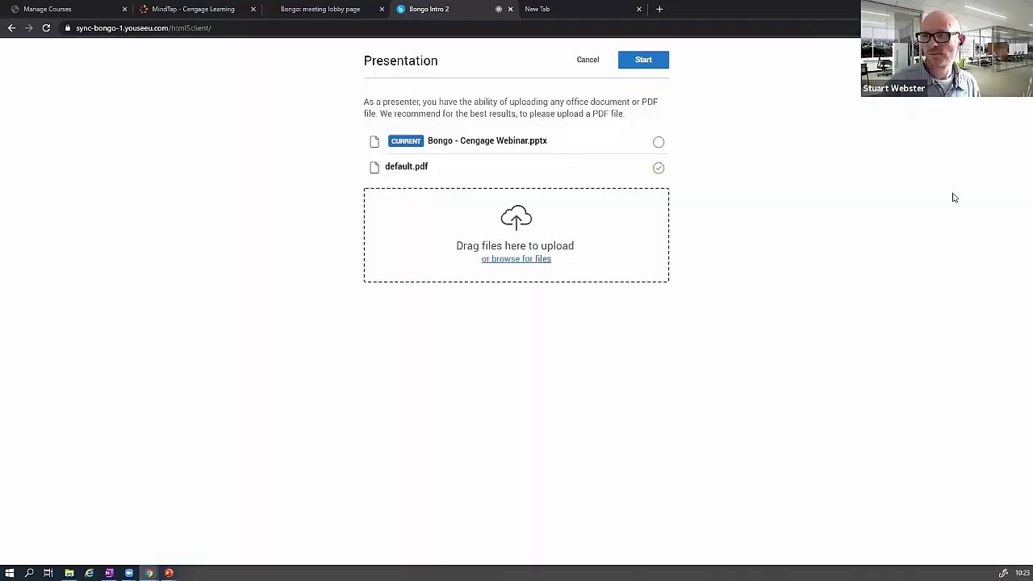
{"action": "key", "text": "Escape"}
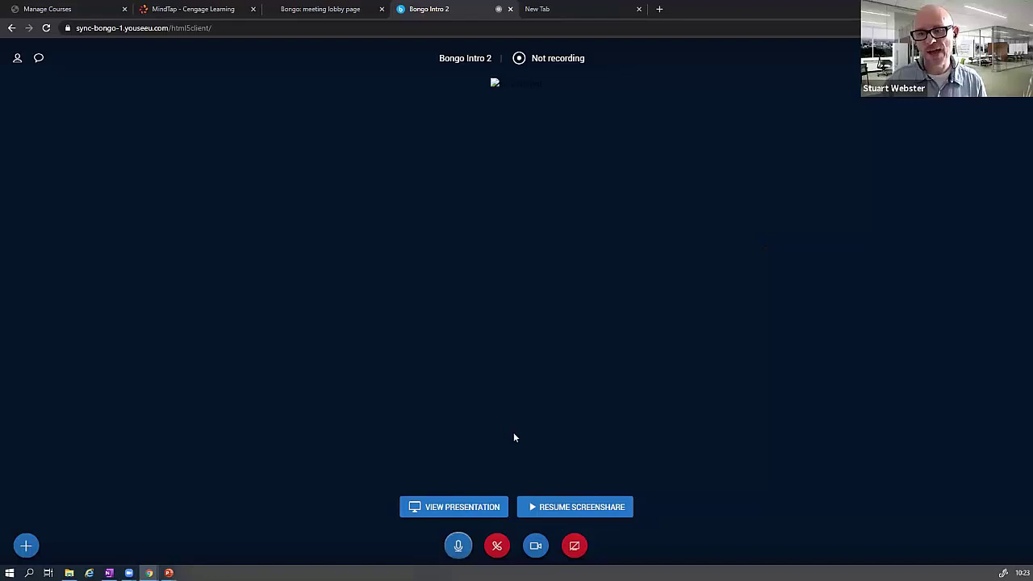
- Display the presentation slides, showing the blank Slide 1, instead of the paused screen share
{"action": "left_click", "coordinate": [430, 515]}
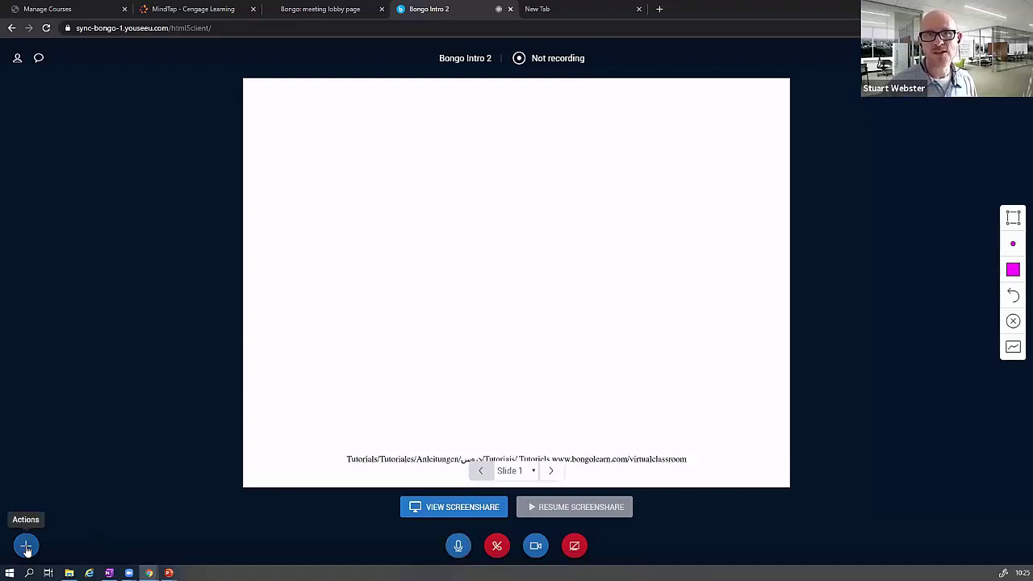
{"action": "left_click", "coordinate": [26, 548]}
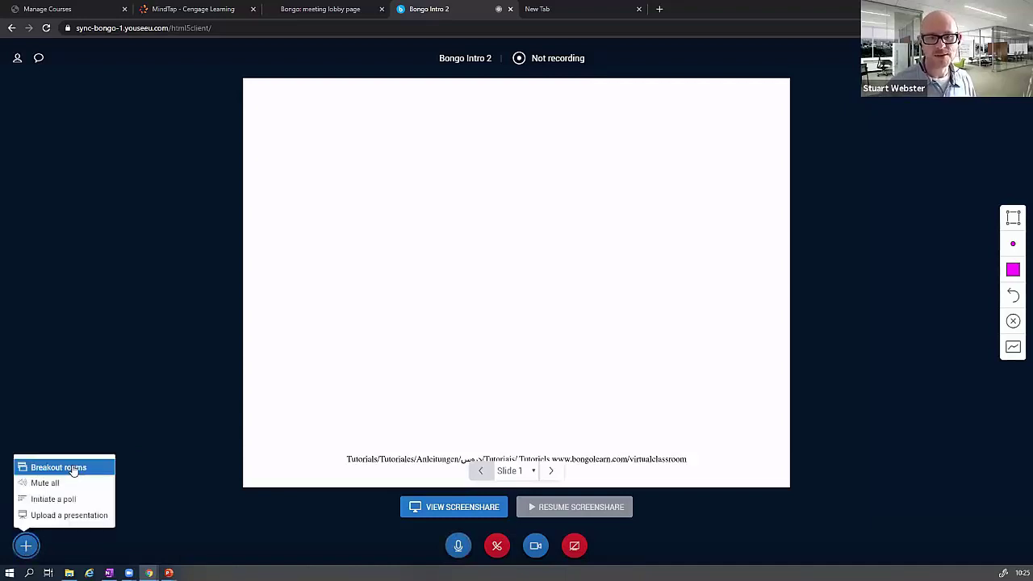
{"action": "left_click", "coordinate": [73, 468]}
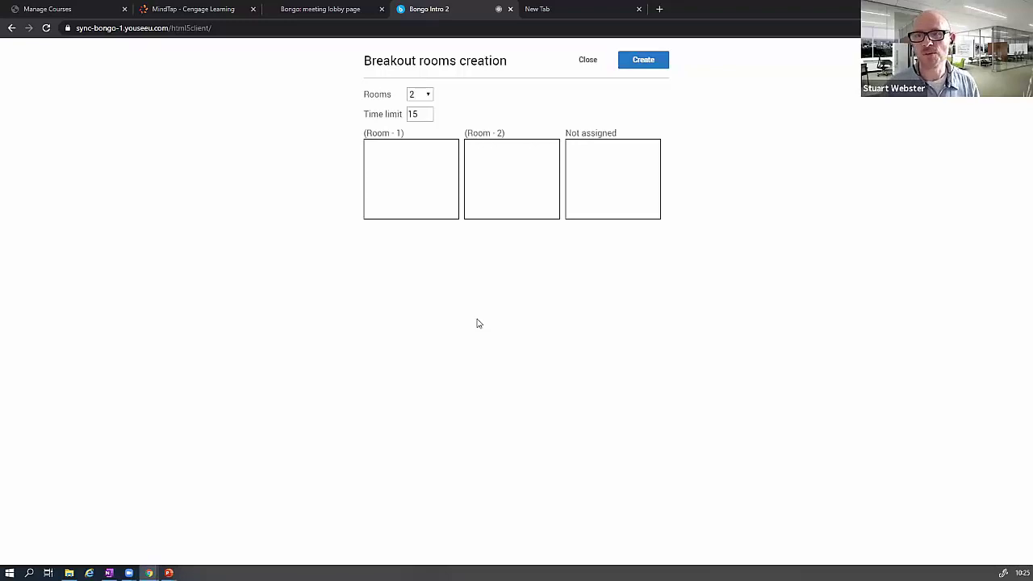
{"action": "left_click", "coordinate": [421, 102]}
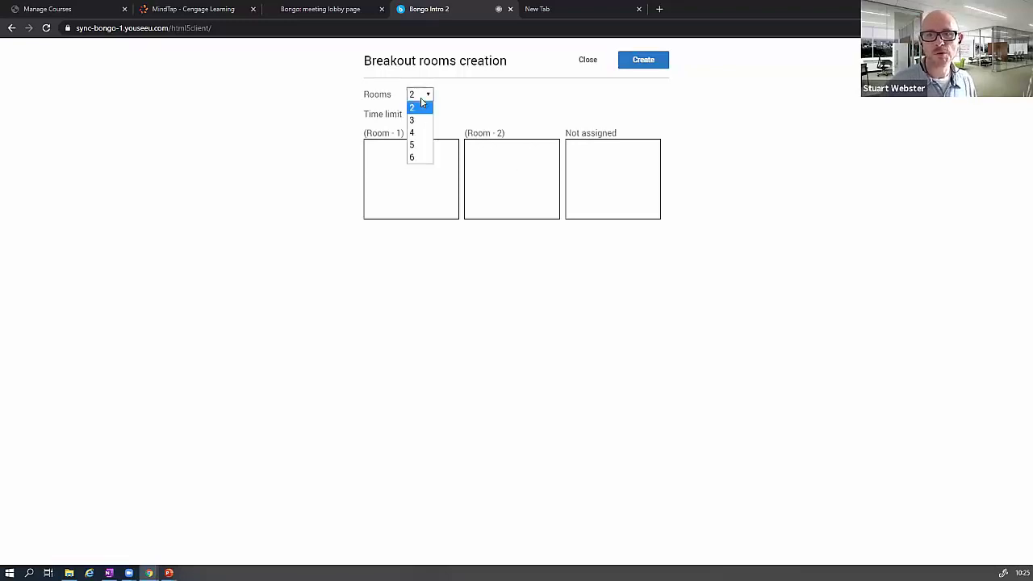
{"action": "left_click", "coordinate": [560, 104]}
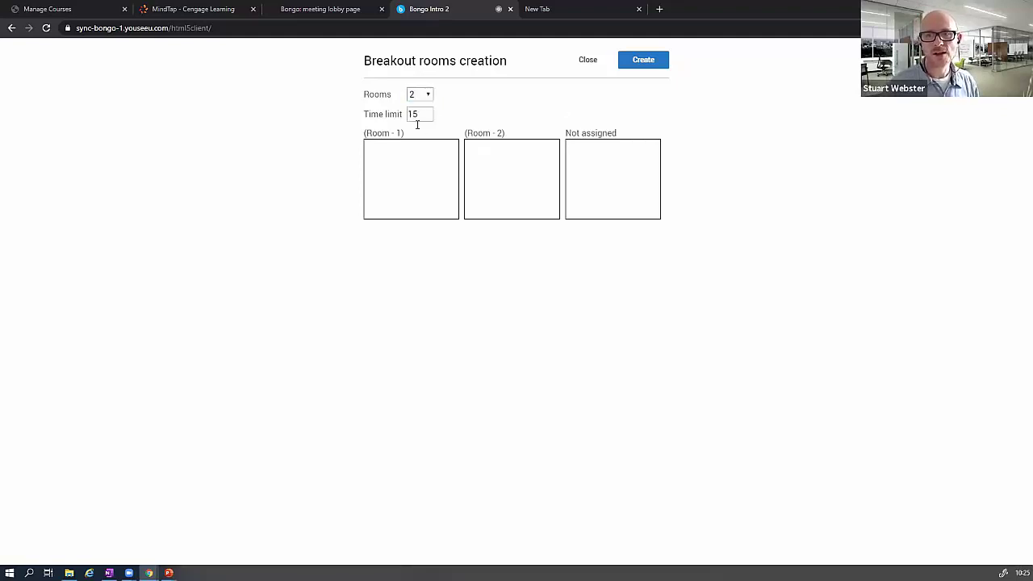
{"action": "left_click", "coordinate": [428, 118]}
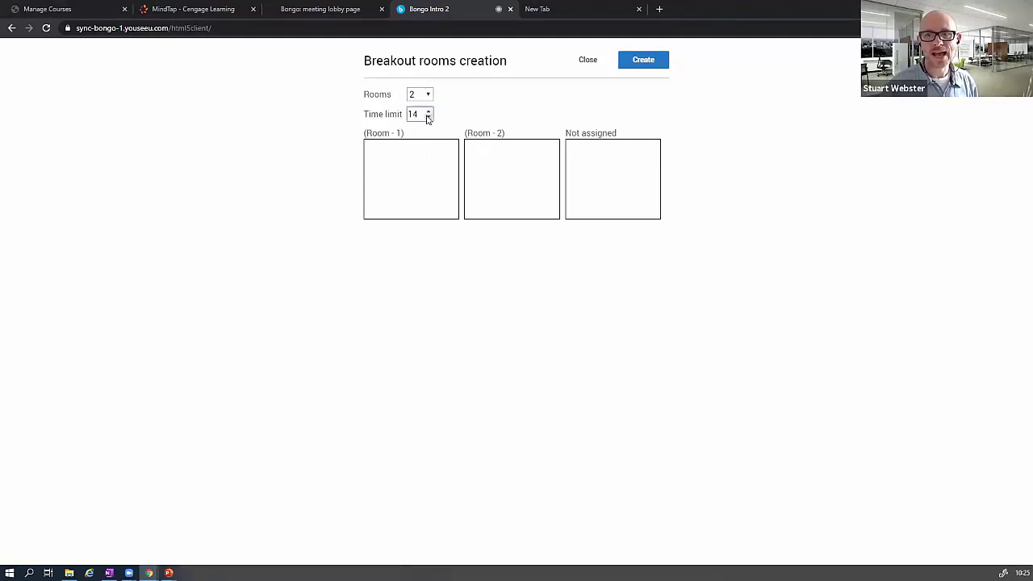
{"action": "left_click", "coordinate": [429, 112]}
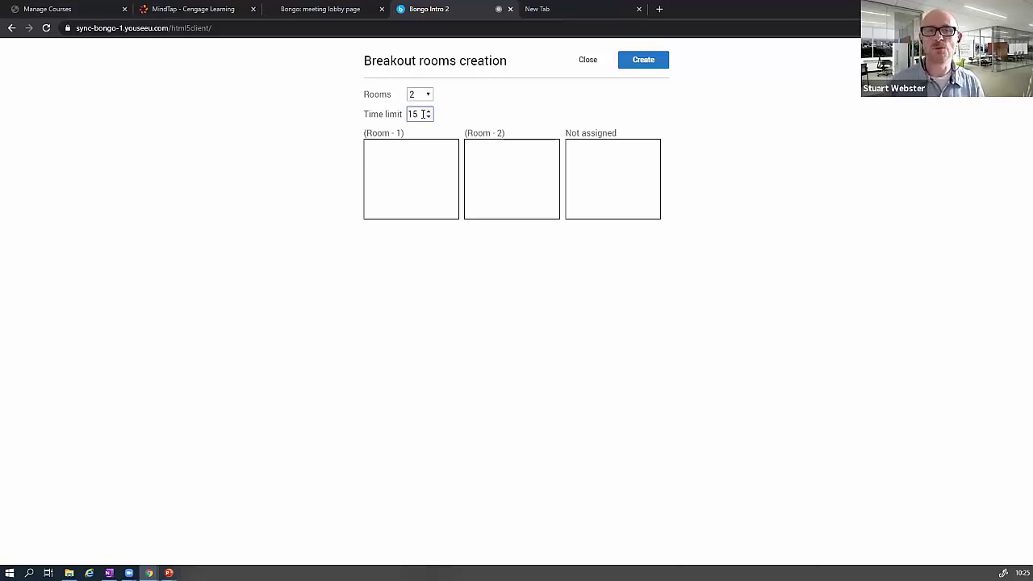
{"action": "left_click", "coordinate": [423, 114]}
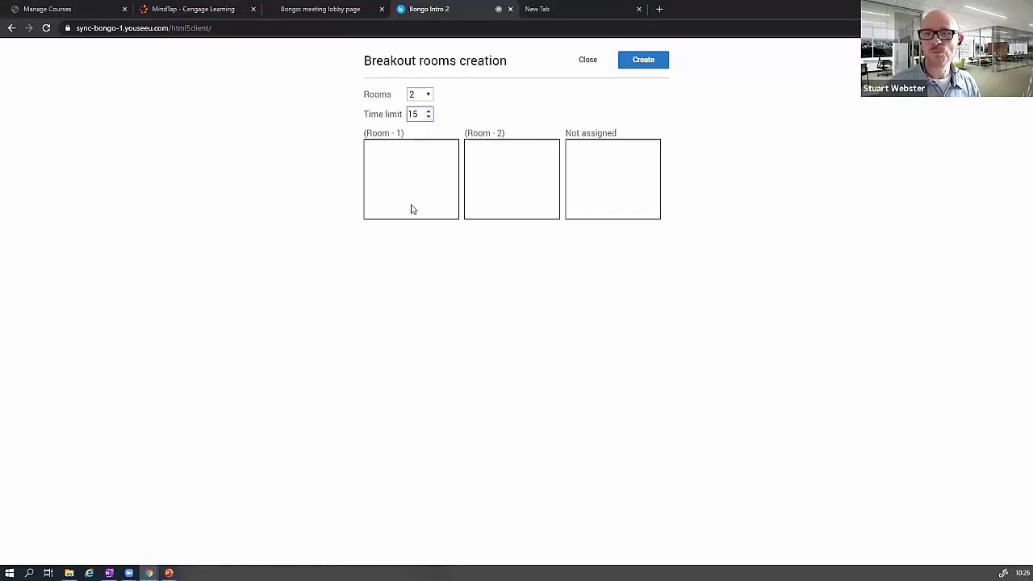
- Set the breakout setup to 5 rooms, then close the breakout rooms dialog
{"action": "left_click", "coordinate": [422, 94]}
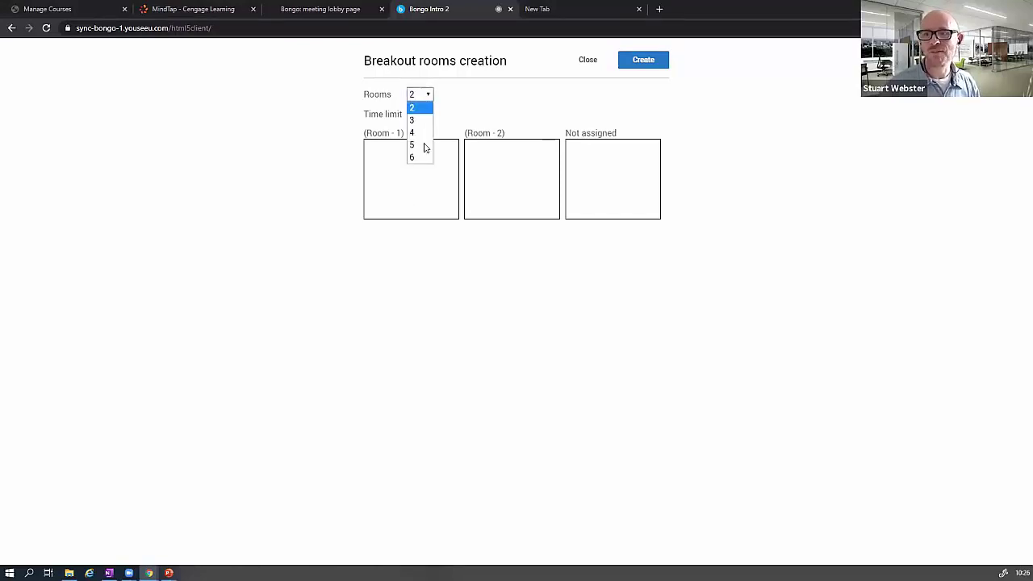
{"action": "left_click", "coordinate": [425, 146]}
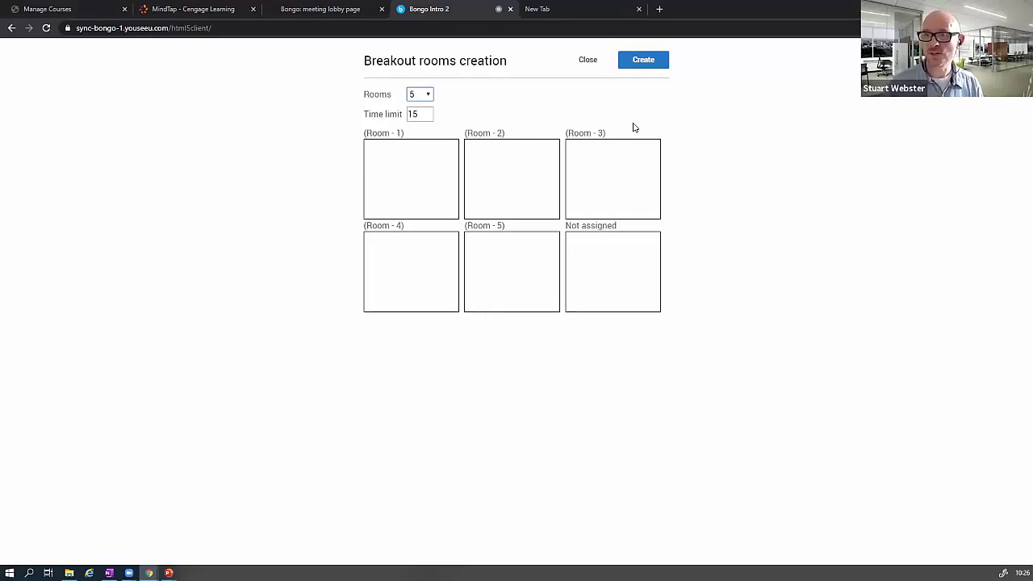
{"action": "left_click", "coordinate": [589, 73]}
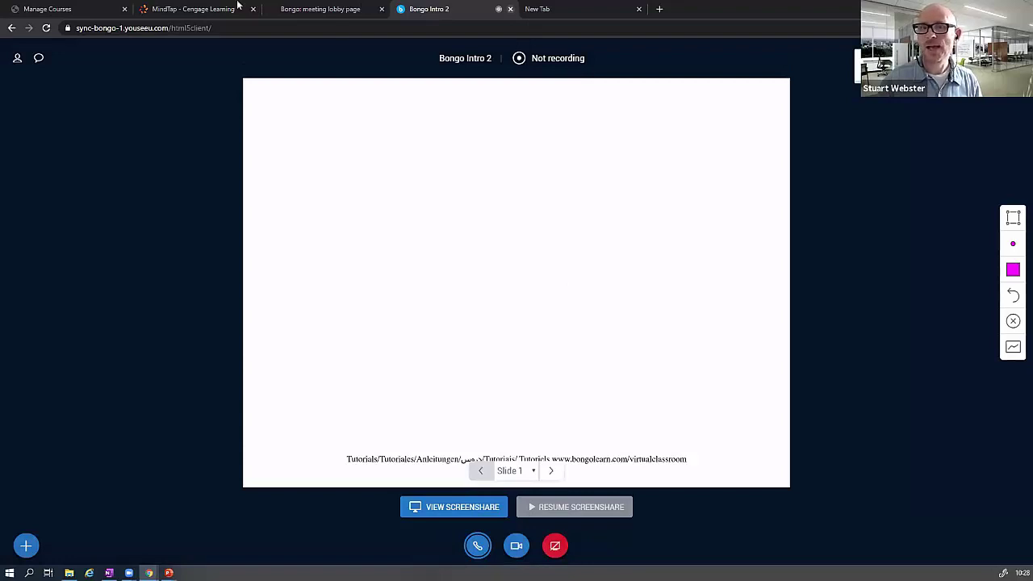
- Close the Bongo Intro 2 meeting tab and open Bongo's Meetings list inside MindTap
{"action": "key", "text": "ctrl+w"}
{"action": "left_click", "coordinate": [321, 9]}
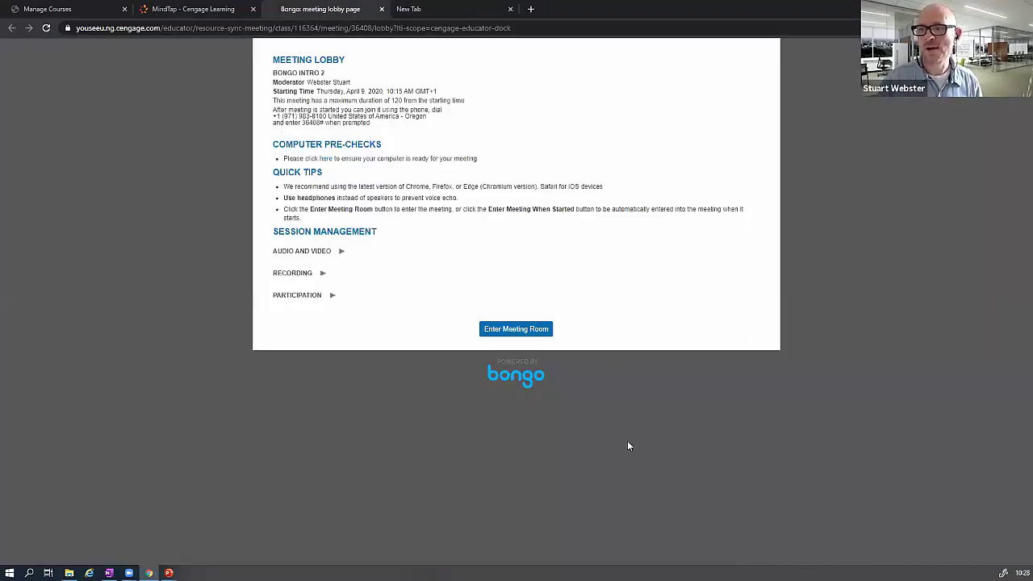
{"action": "key", "text": "ctrl+shift+Tab"}
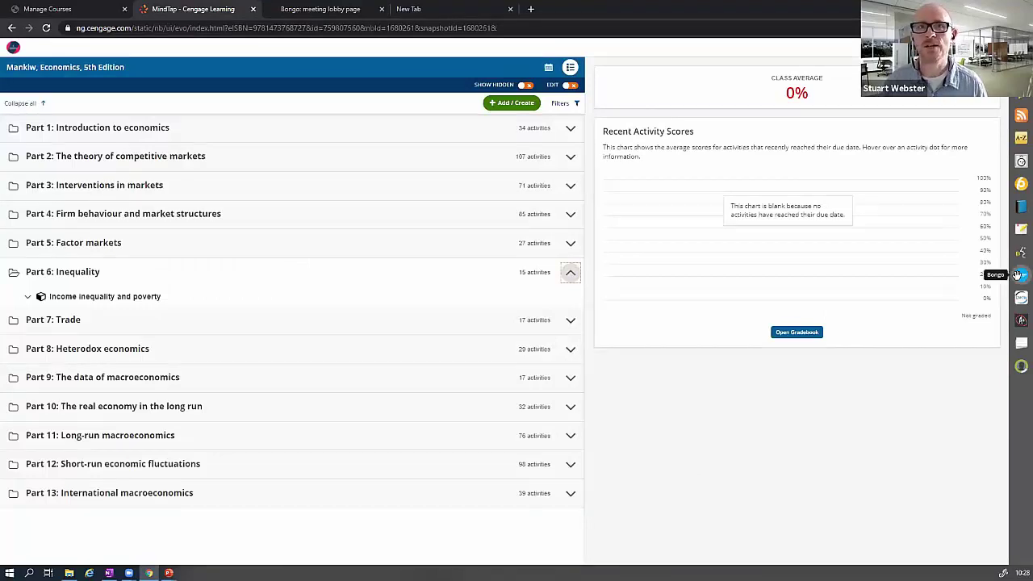
{"action": "left_click", "coordinate": [1018, 274]}
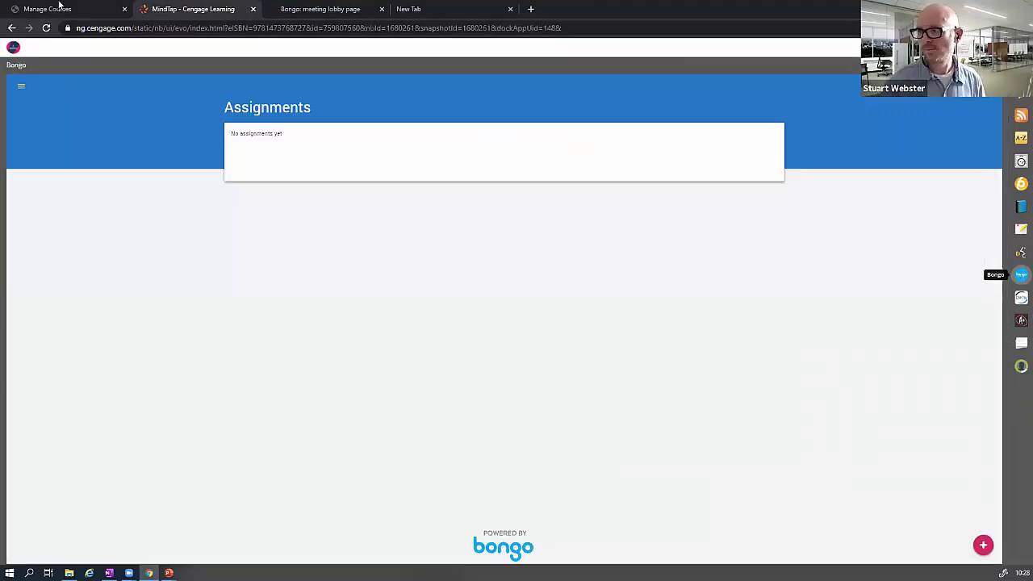
{"action": "left_click", "coordinate": [21, 95]}
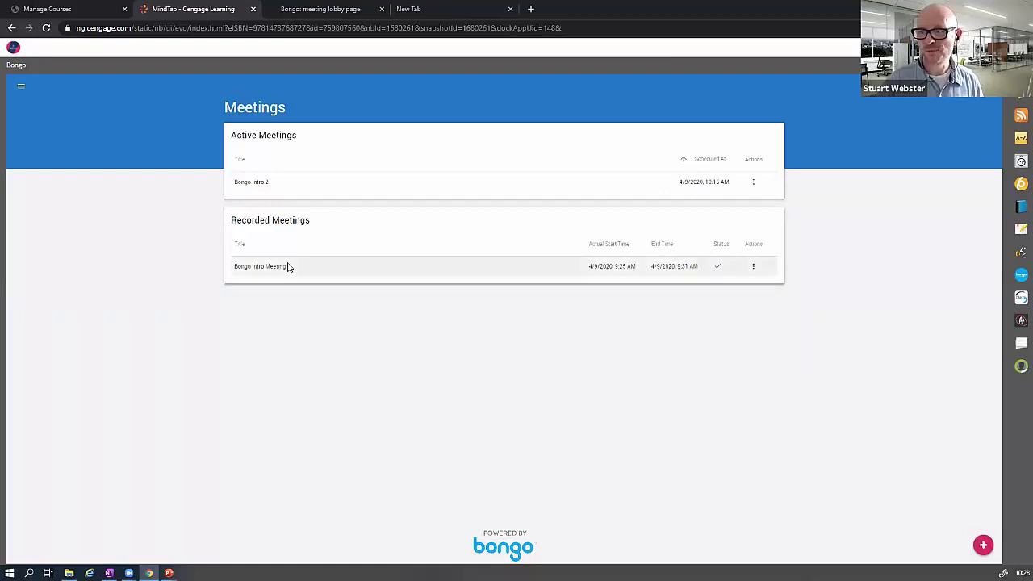
- Copy the public URL of the recorded Bongo Intro Meeting
{"action": "left_click", "coordinate": [753, 268]}
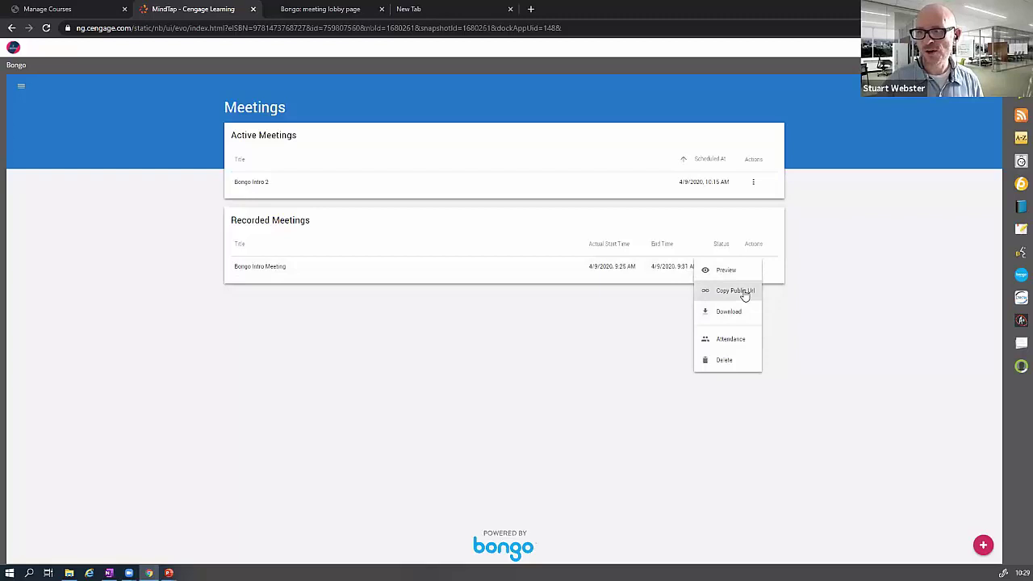
{"action": "left_click", "coordinate": [744, 295]}
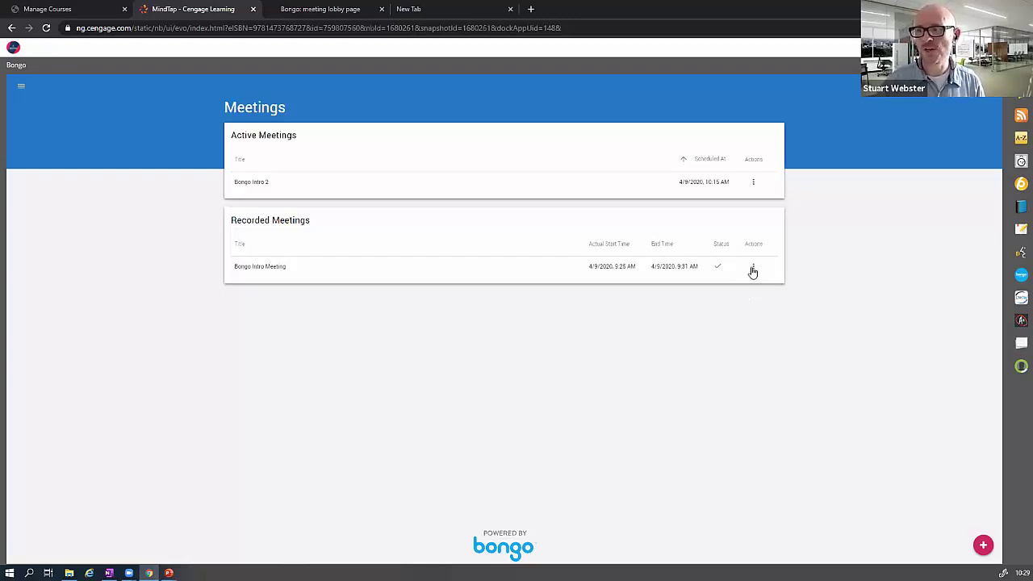
{"action": "left_click", "coordinate": [753, 267]}
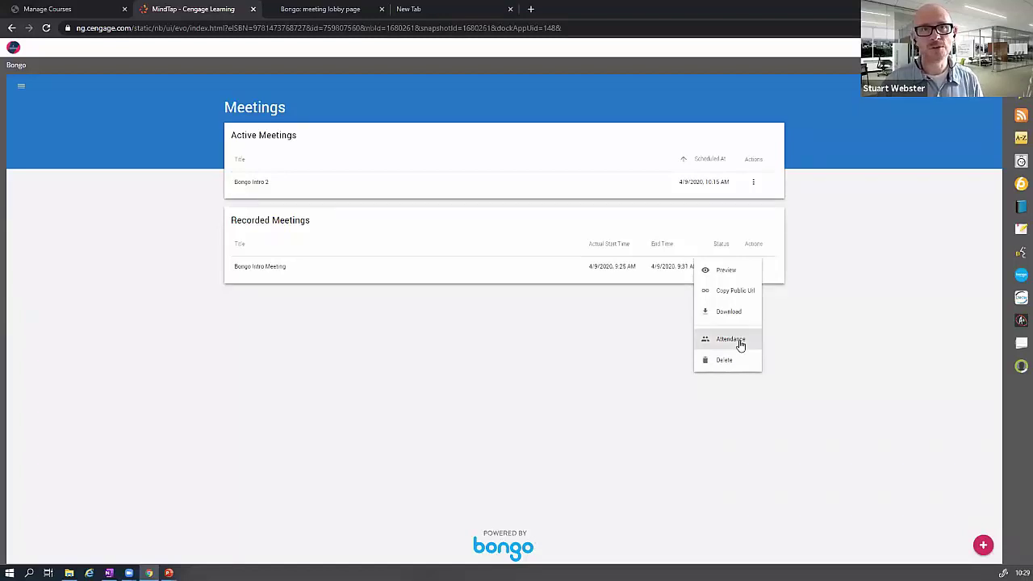
{"action": "left_click", "coordinate": [623, 339]}
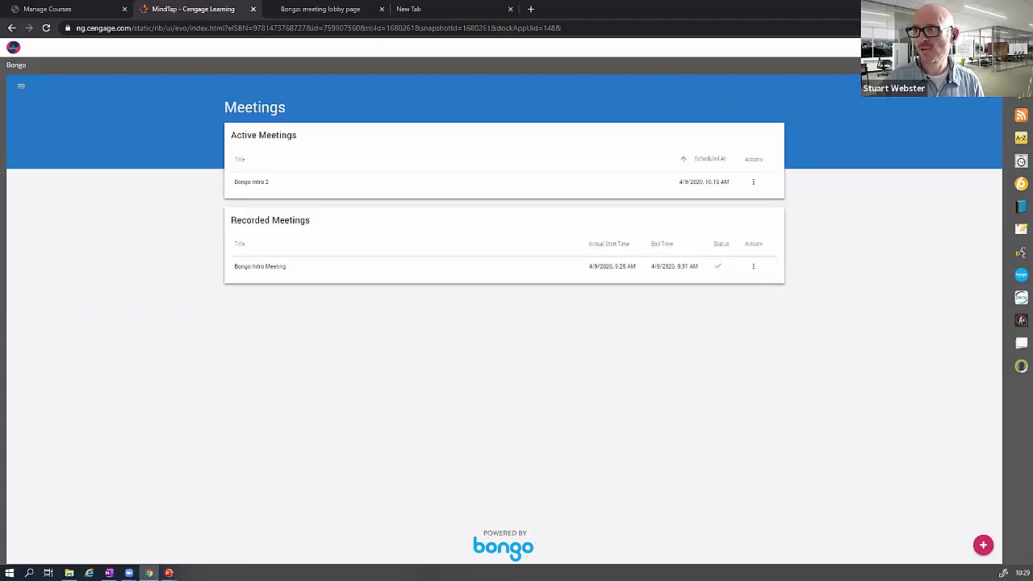
- Create a Web Link activity with the pasted Bongo recording URL and preview it
{"action": "left_click", "coordinate": [1021, 275]}
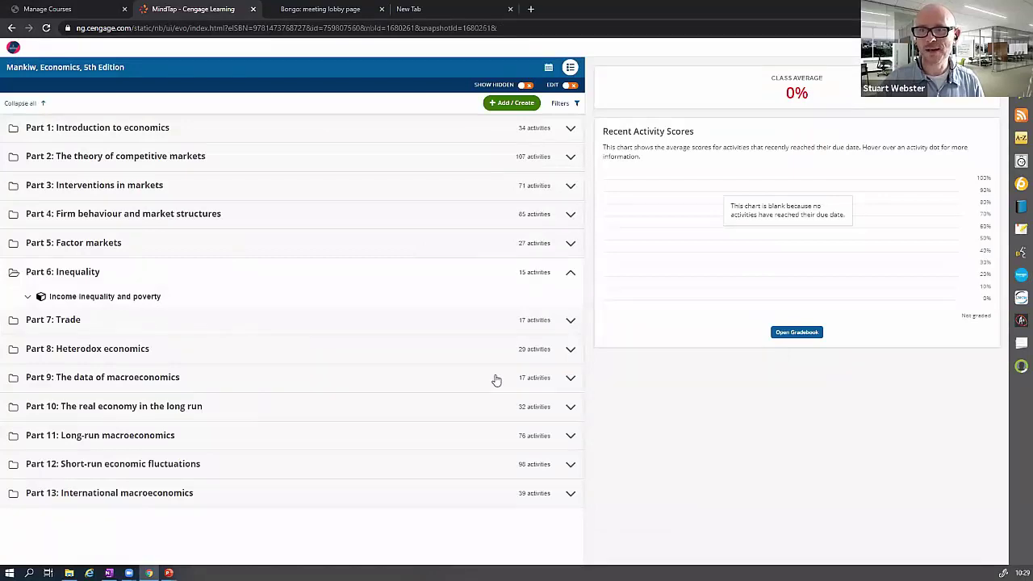
{"action": "left_click", "coordinate": [506, 105]}
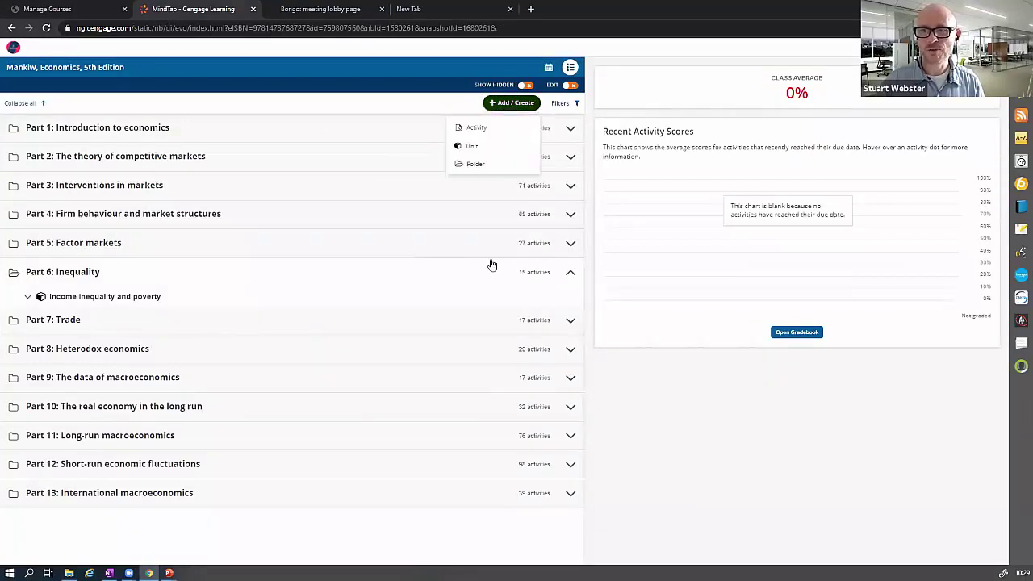
{"action": "left_click", "coordinate": [478, 138]}
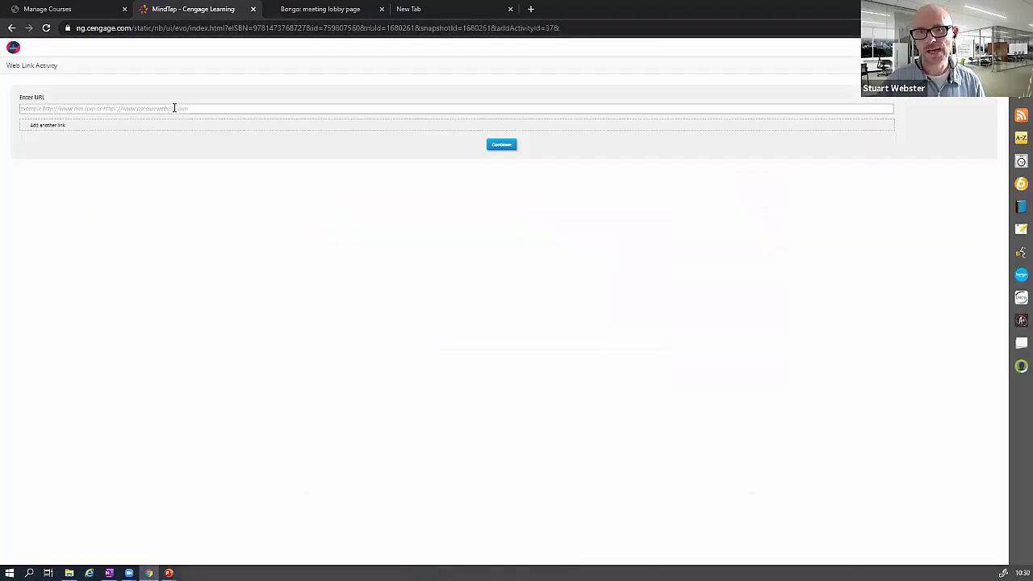
{"action": "left_click", "coordinate": [173, 108]}
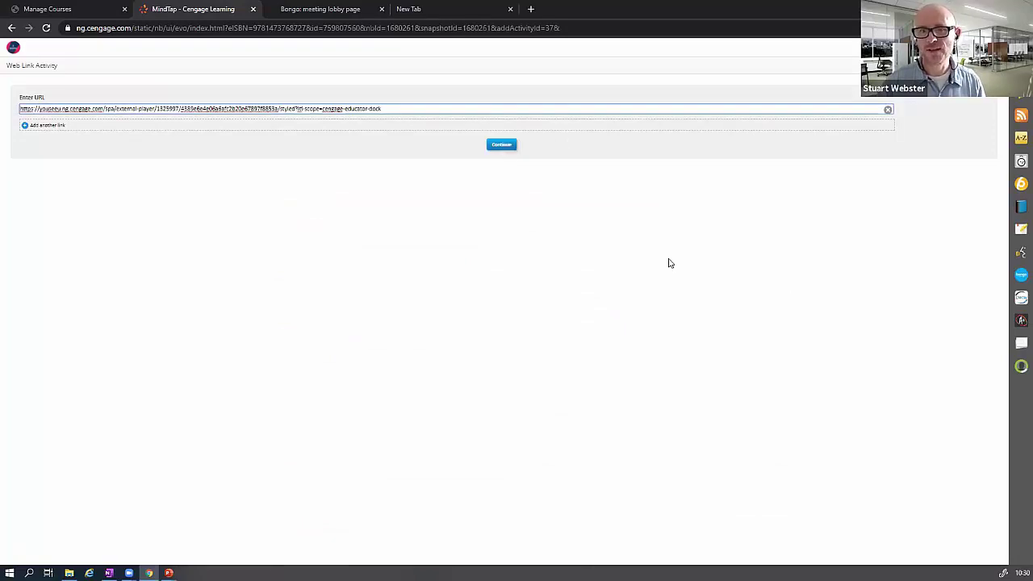
{"action": "left_click", "coordinate": [143, 190]}
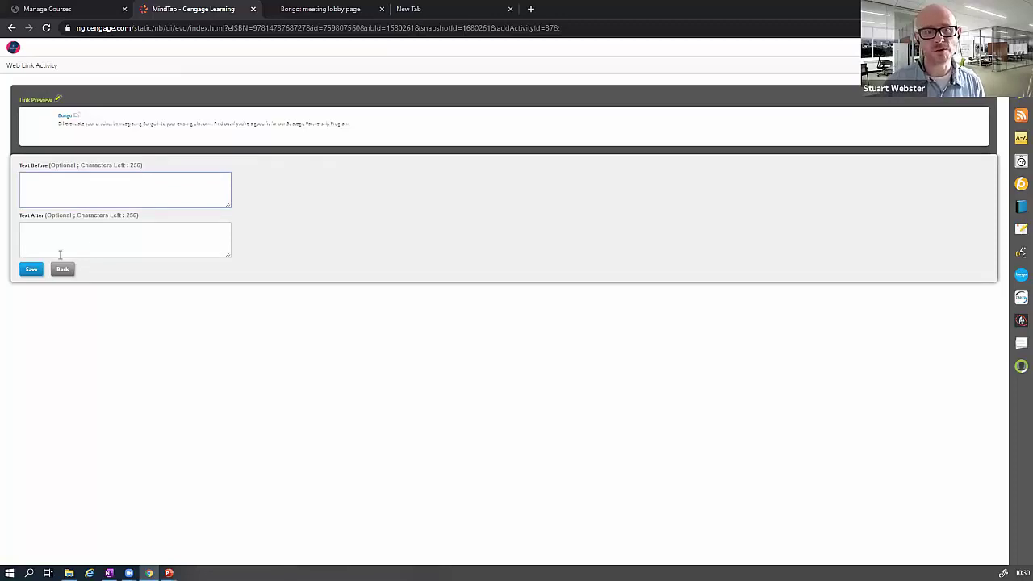
- Save the web link titled 'Bongo' and add it at the end of the course
{"action": "left_click", "coordinate": [30, 271]}
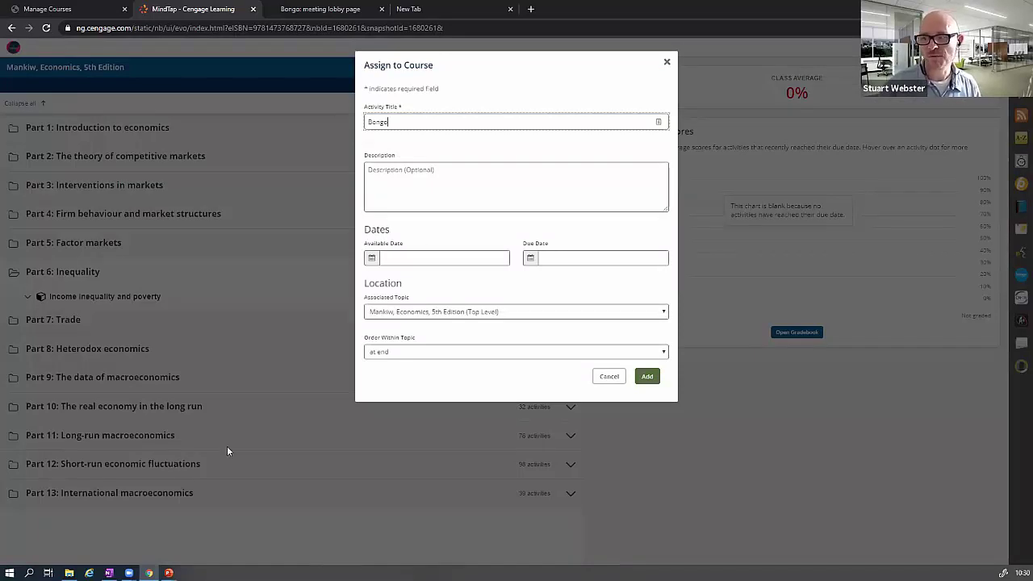
{"action": "key", "text": "Return"}
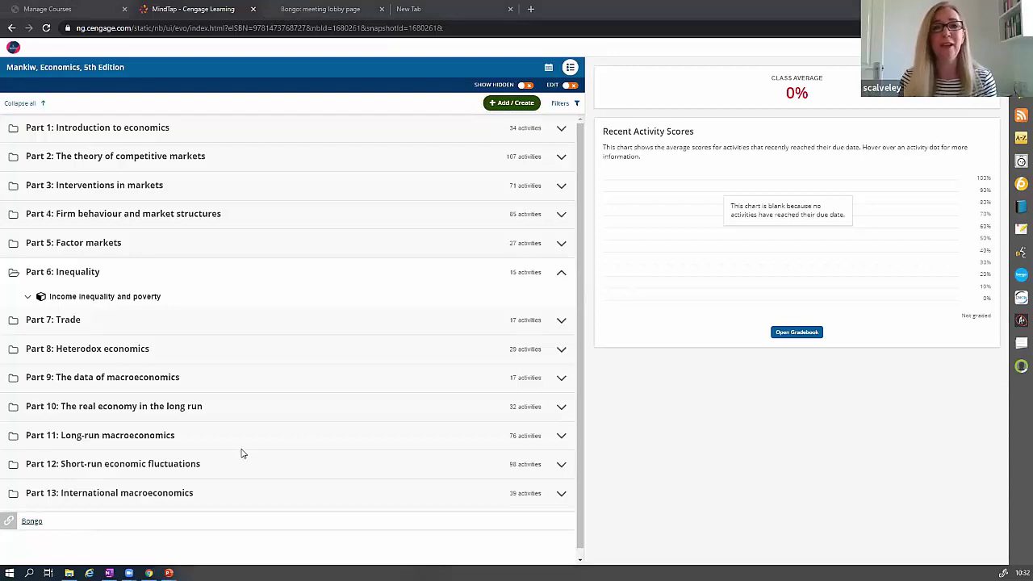
- Switch back to the full-screen slide show with the 'Thank You – From the Cengage Team!' slide
{"action": "key", "text": "alt+Tab"}
{"action": "key", "text": "Right"}
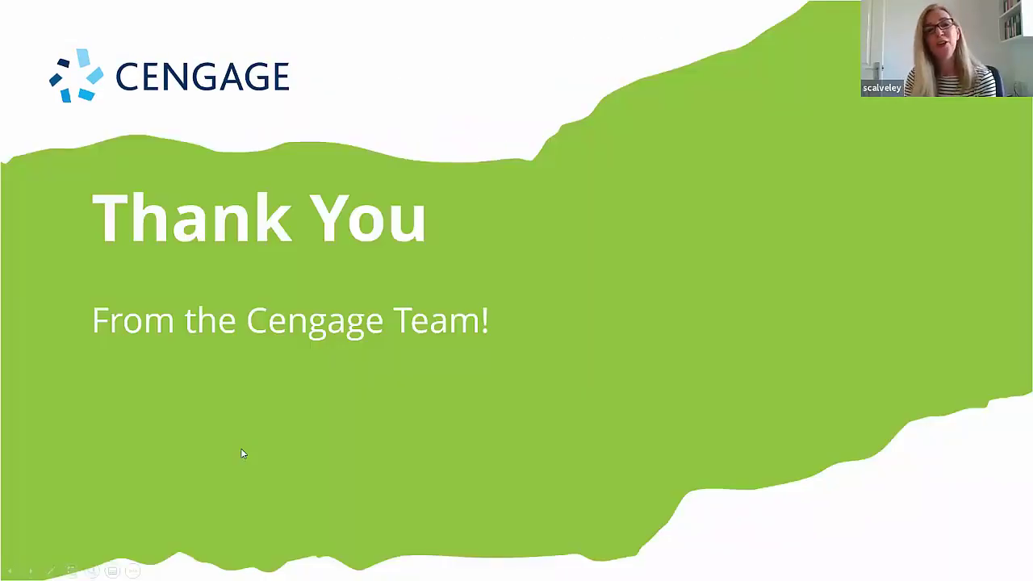